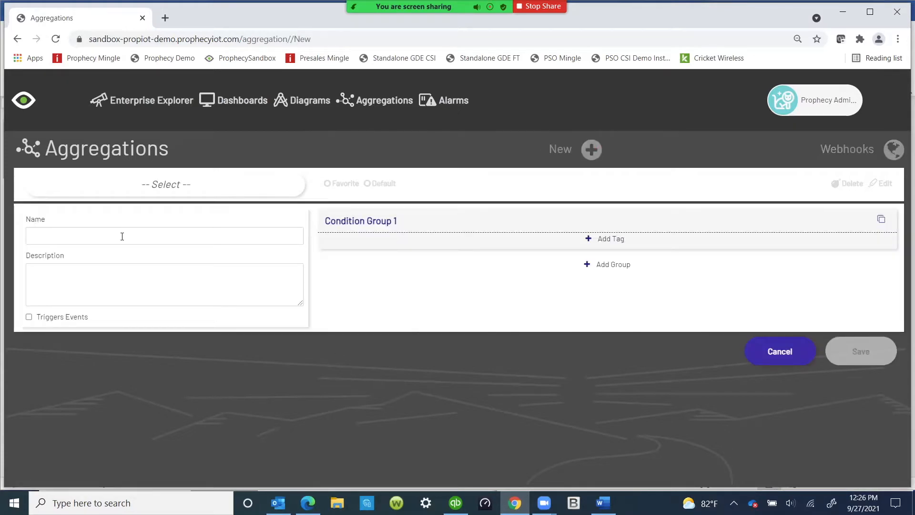
Step: Name the new aggregation DemoAggregation1
left_click(122, 236)
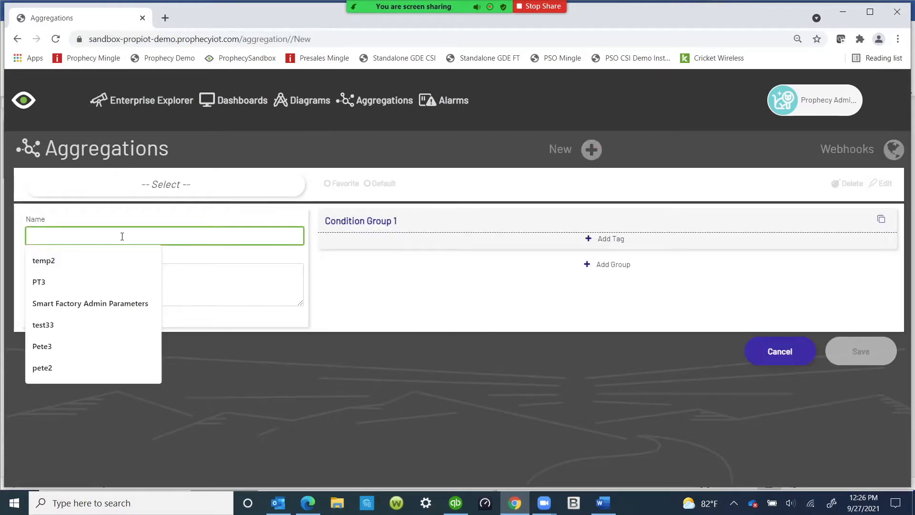
type("DemoA")
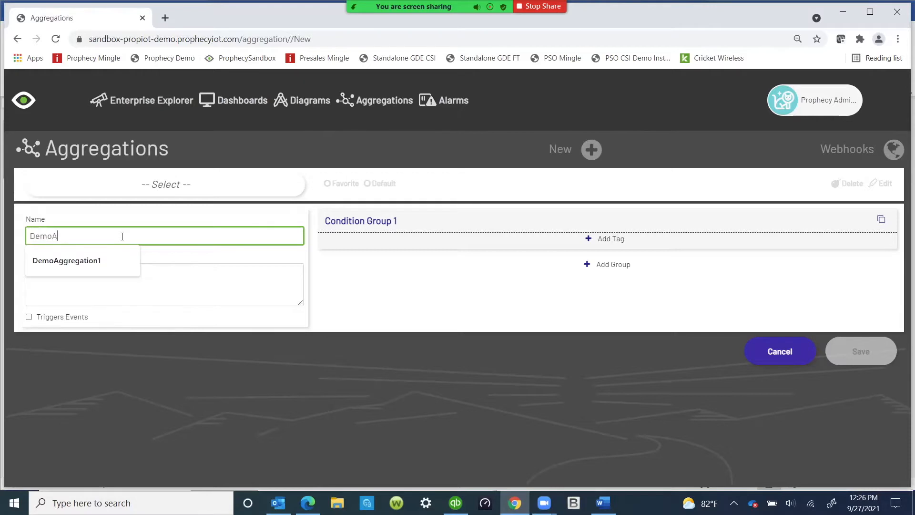
type("ggregation1")
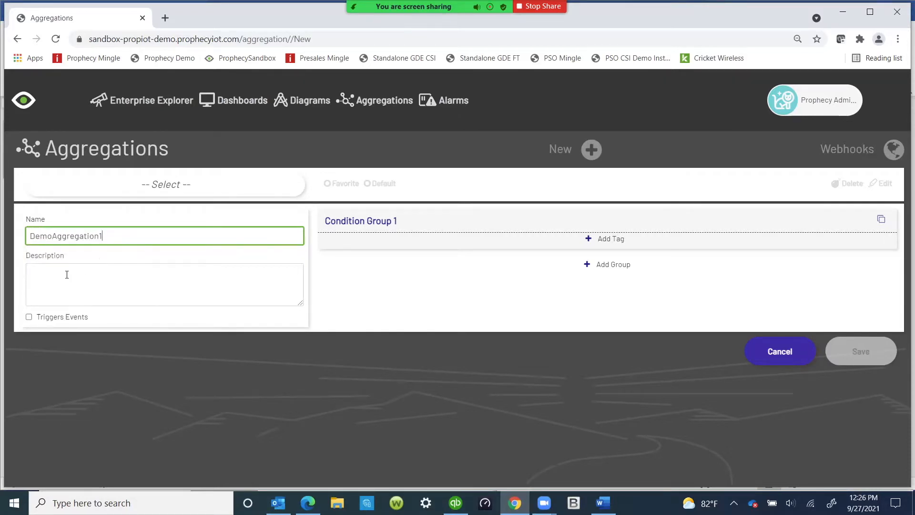
Step: Enter the description "Demonstrate an aggregation"
left_click(61, 271)
type("Dem")
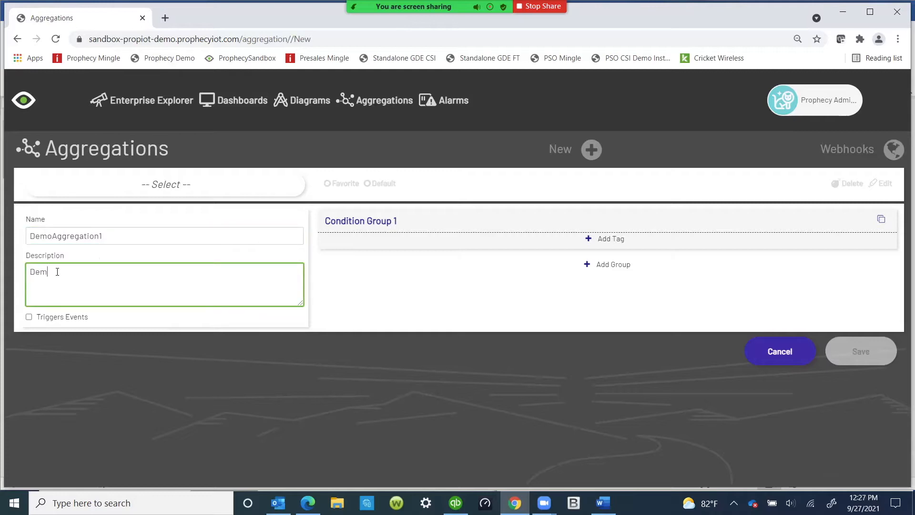
type("onstrate an aggregation")
left_click(230, 13)
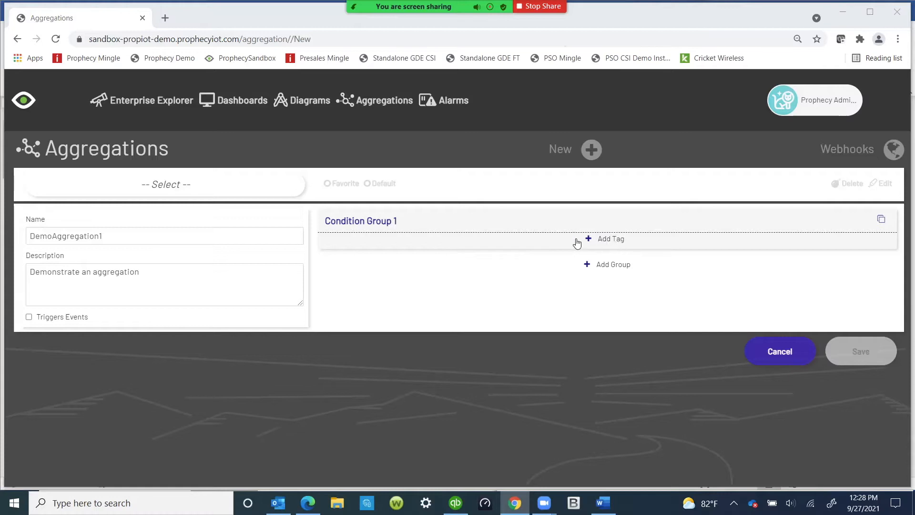
Step: Add a tag to Condition Group 1 and choose Machine_1_Alarm_Condition as its data tag
left_click(590, 240)
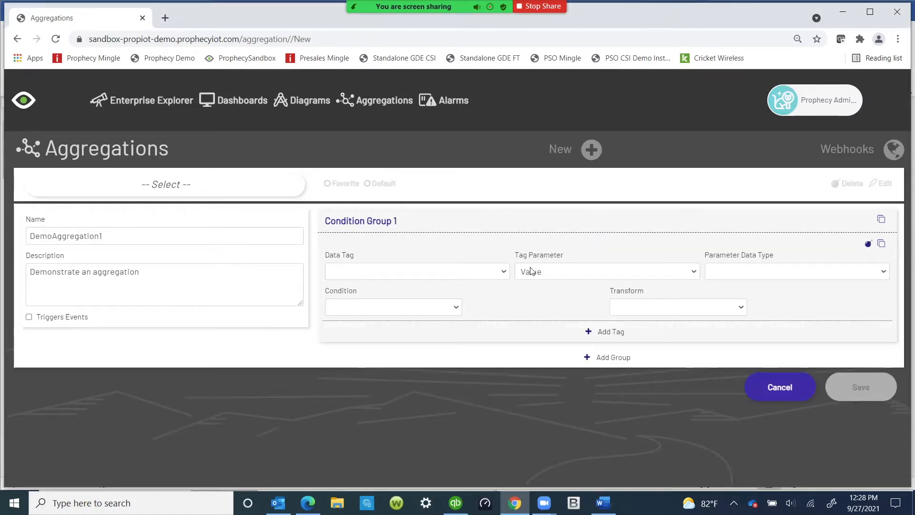
left_click(504, 273)
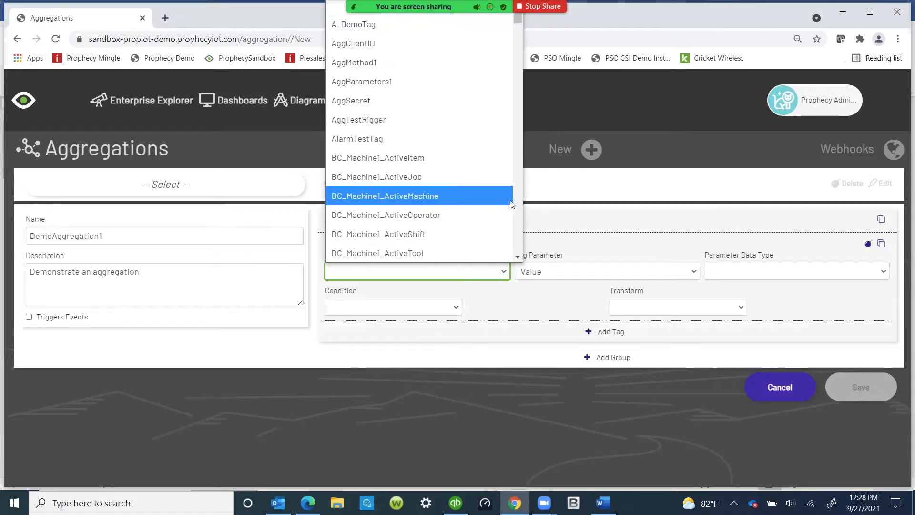
left_click_drag(518, 18, 518, 108)
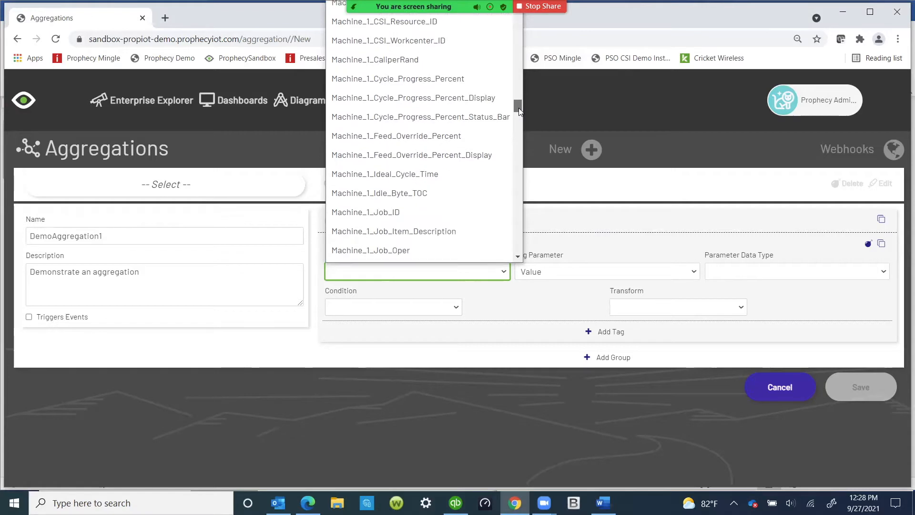
scroll(480, 117, "up", 8)
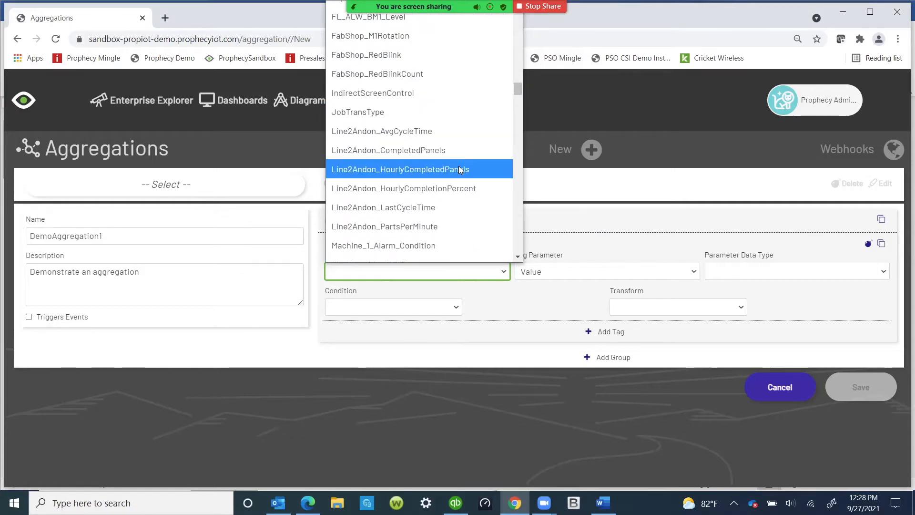
left_click(439, 246)
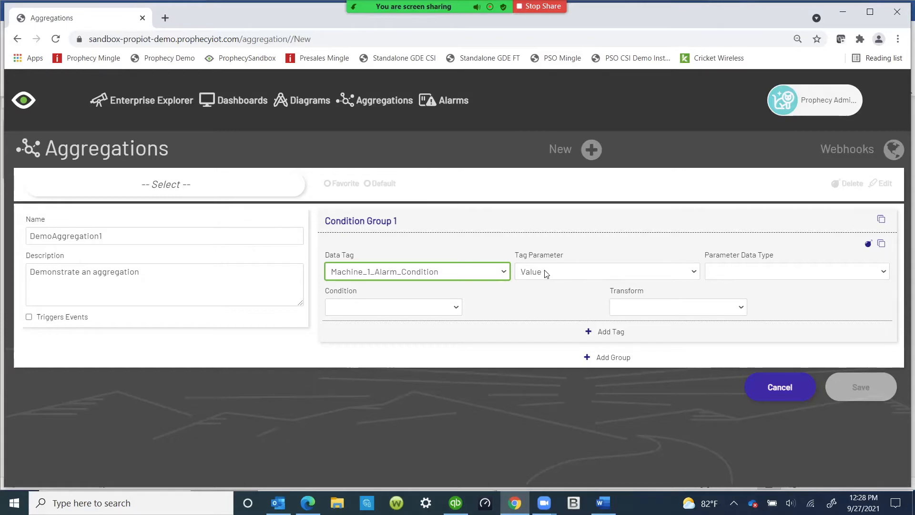
Step: Set the tag's parameter data type to String and its condition to Equals
left_click(882, 275)
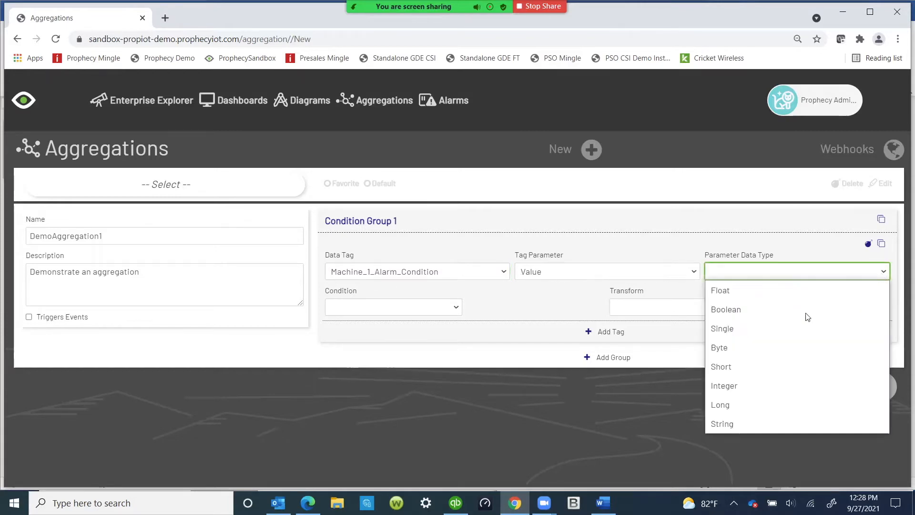
left_click(743, 424)
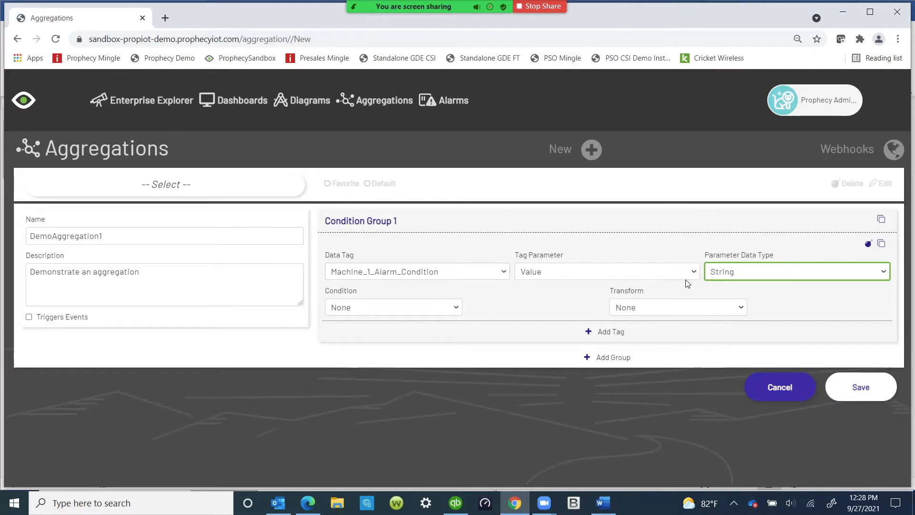
left_click(459, 309)
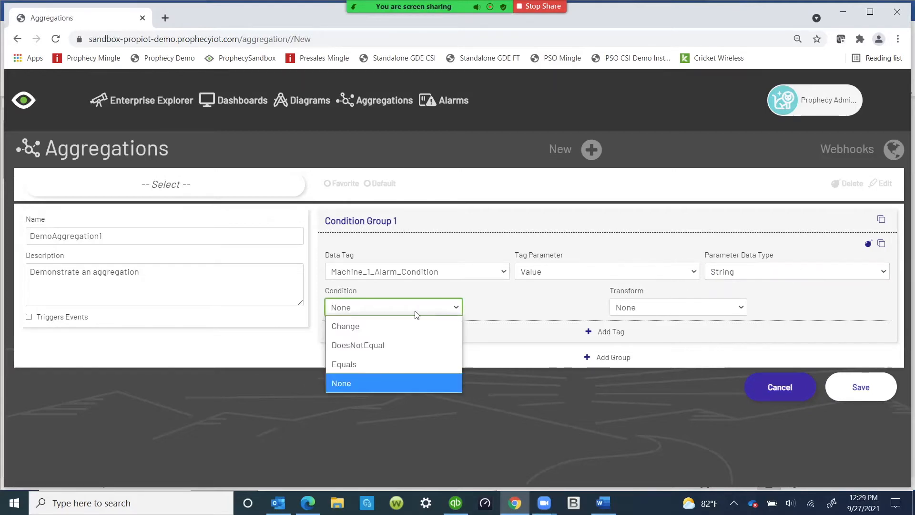
left_click(350, 365)
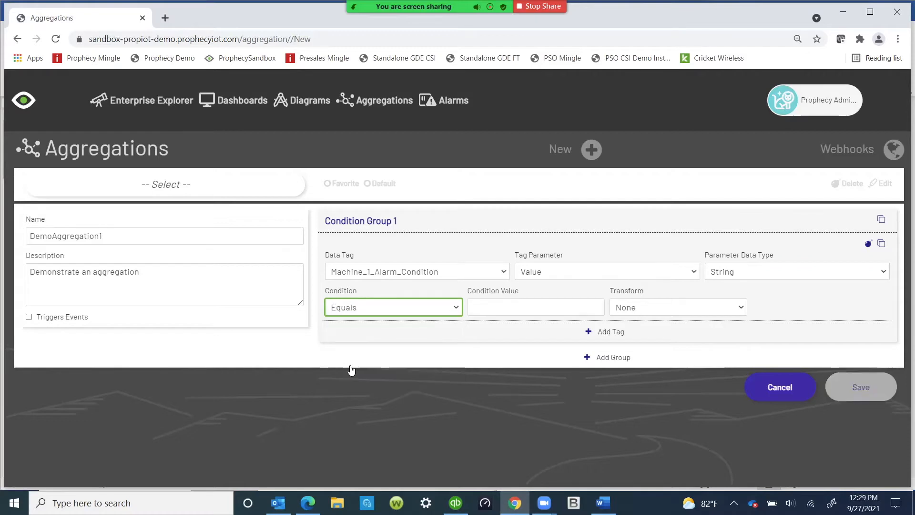
Step: Paste "Low Feed Override" as the condition value
left_click(492, 308)
right_click(491, 308)
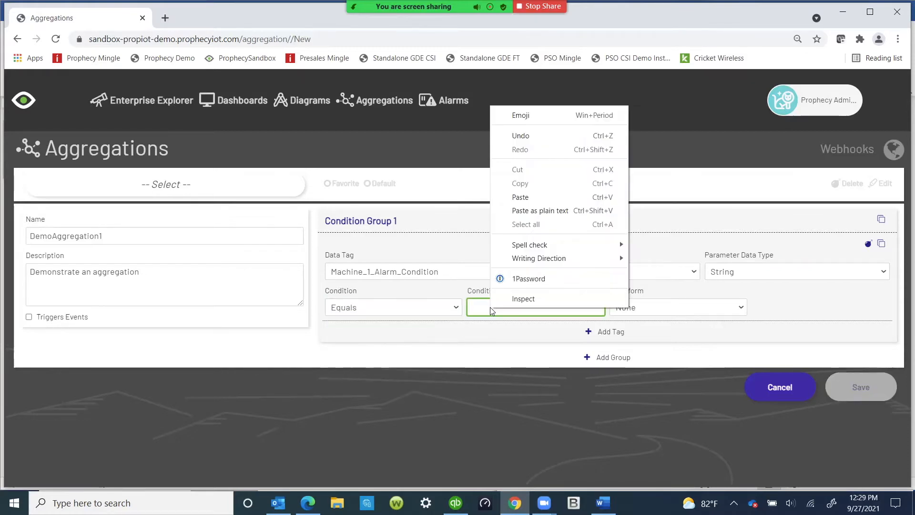
left_click(520, 197)
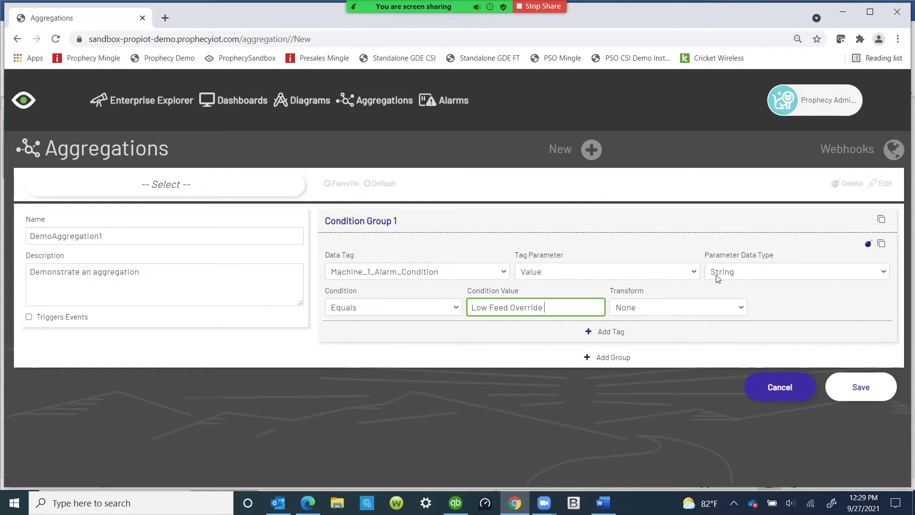
Step: Add a second tag to Condition Group 1 with data tag Machine_1_Operator_ID and data type Float
left_click(588, 332)
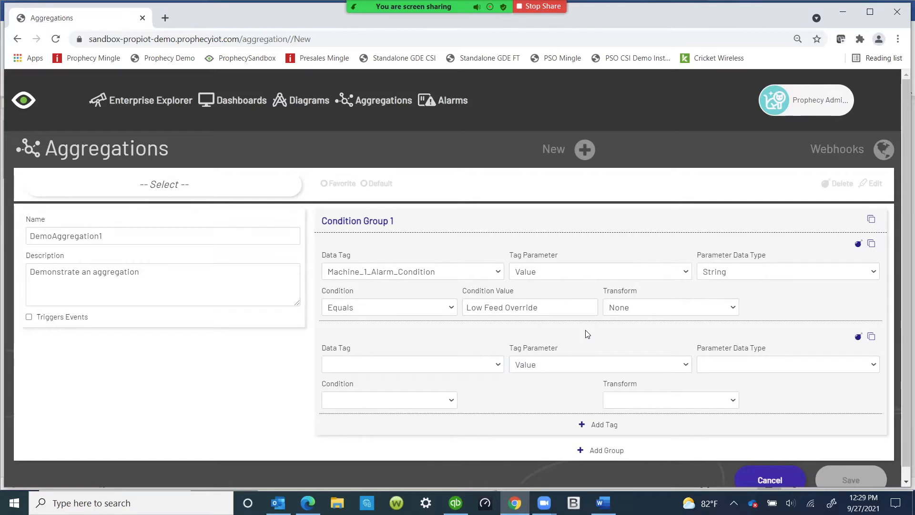
left_click(498, 365)
scroll(482, 314, "down", 10)
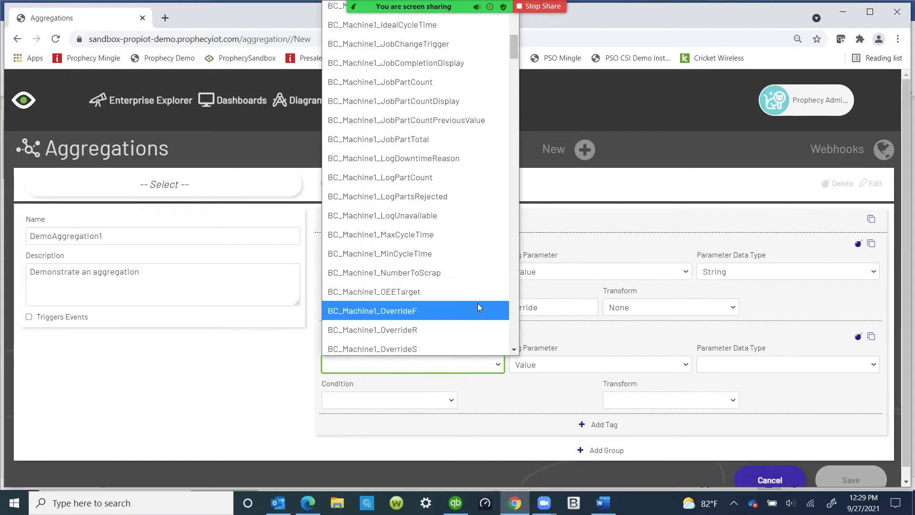
scroll(477, 310, "down", 10)
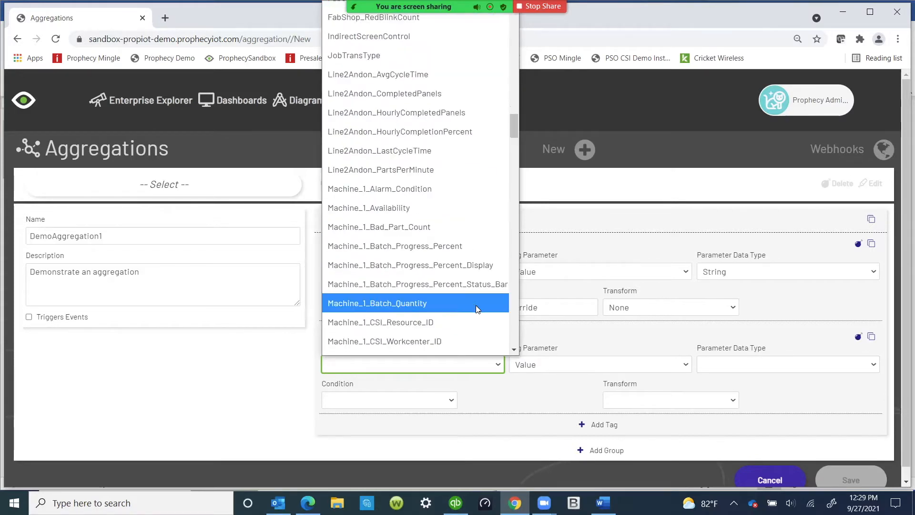
scroll(454, 286, "down", 5)
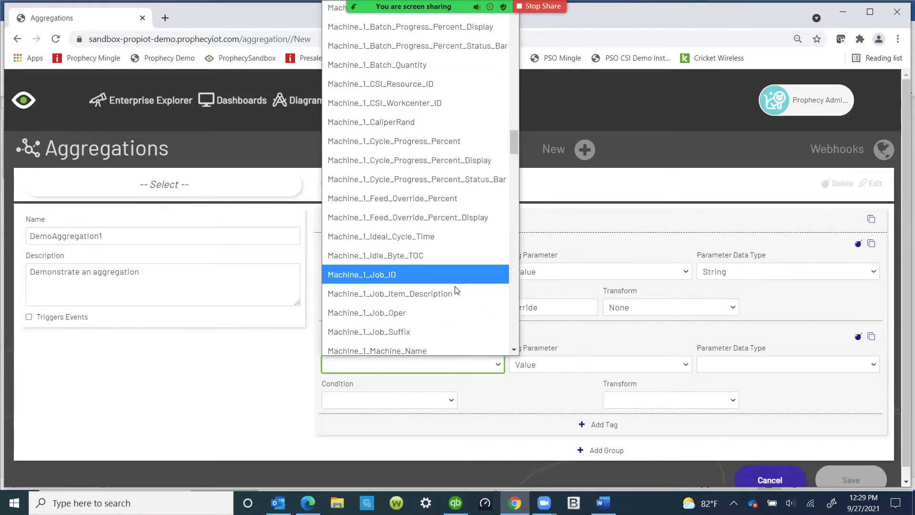
scroll(457, 288, "down", 5)
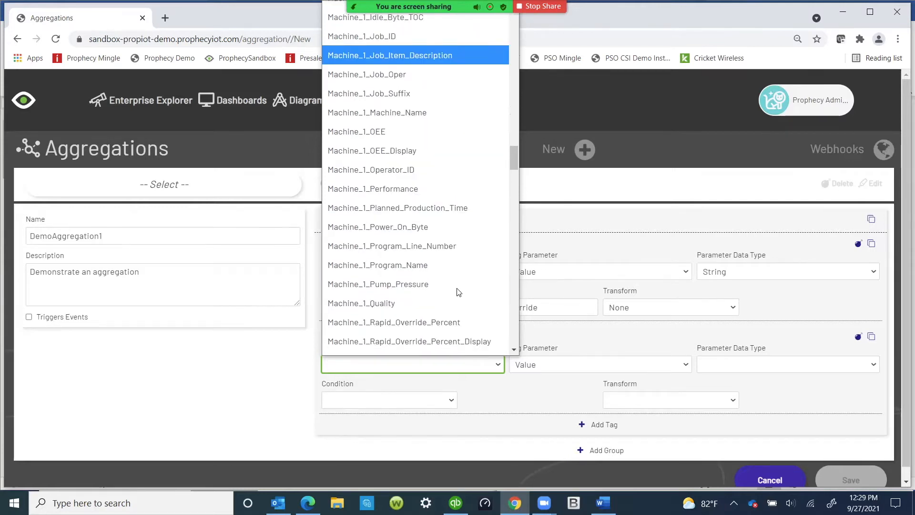
left_click(413, 174)
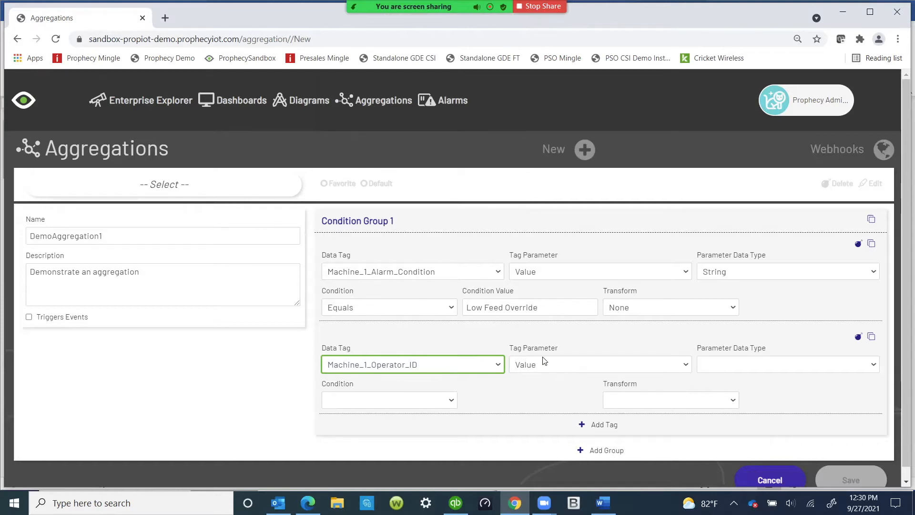
left_click(844, 368)
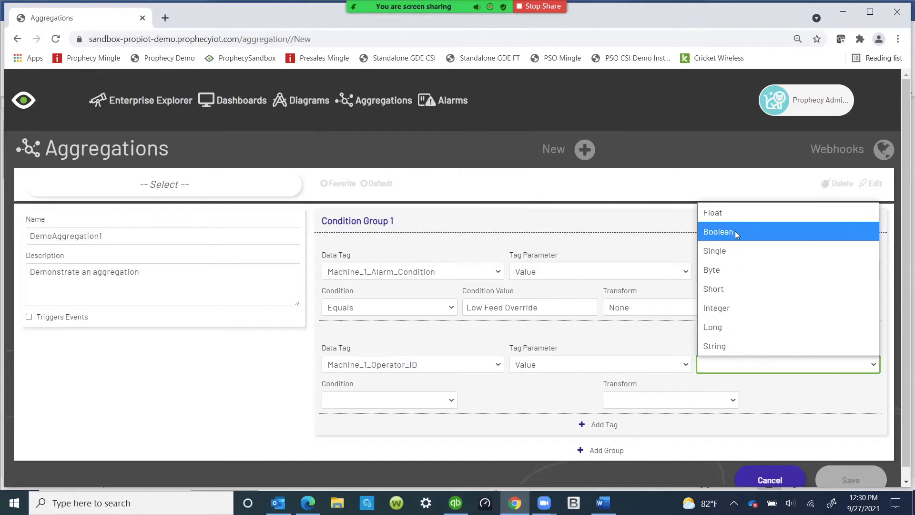
left_click(715, 213)
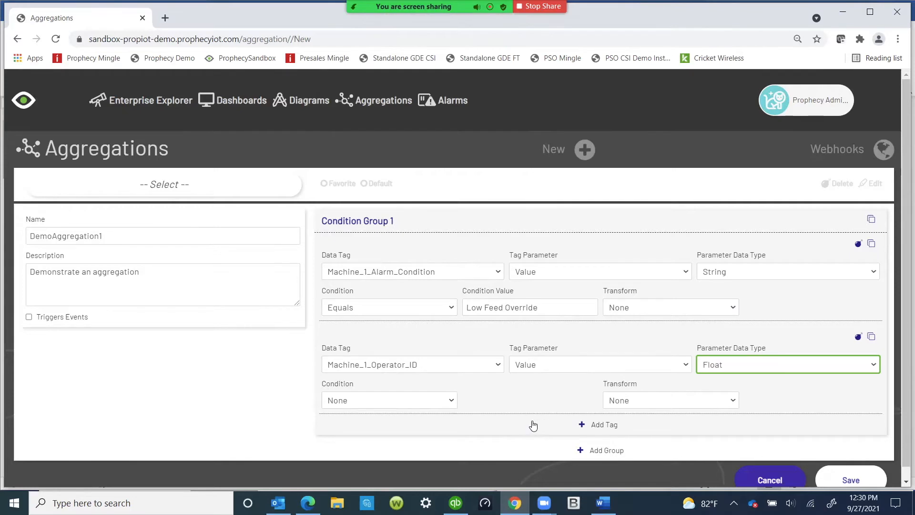
Step: Add a second condition group and add a tag to it
scroll(301, 385, "down", 1)
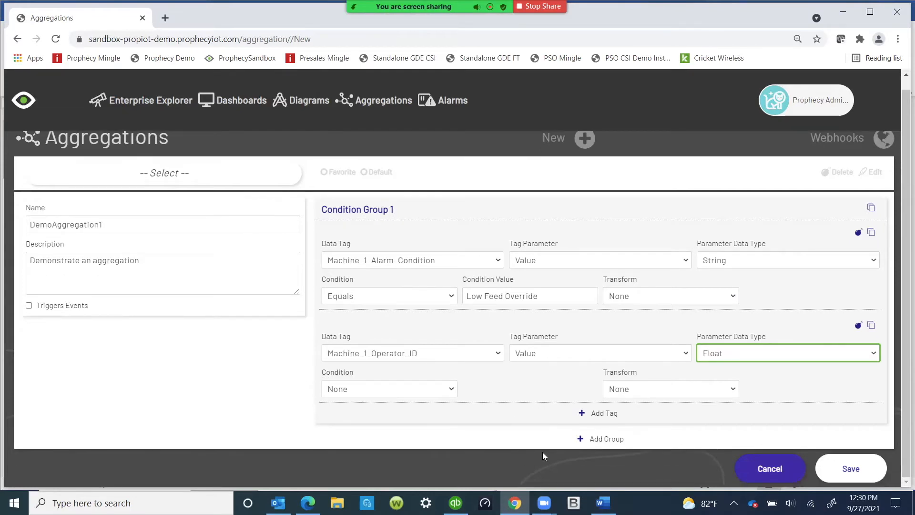
left_click(580, 440)
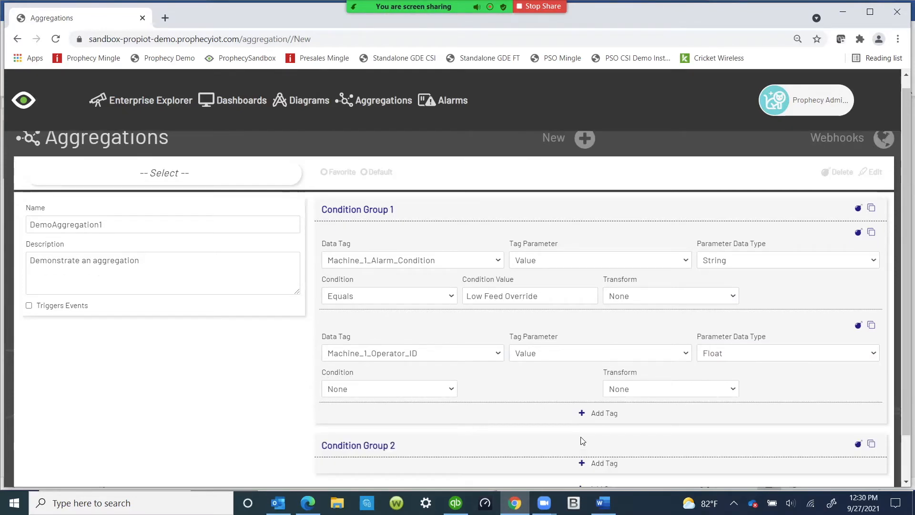
scroll(529, 431, "down", 1)
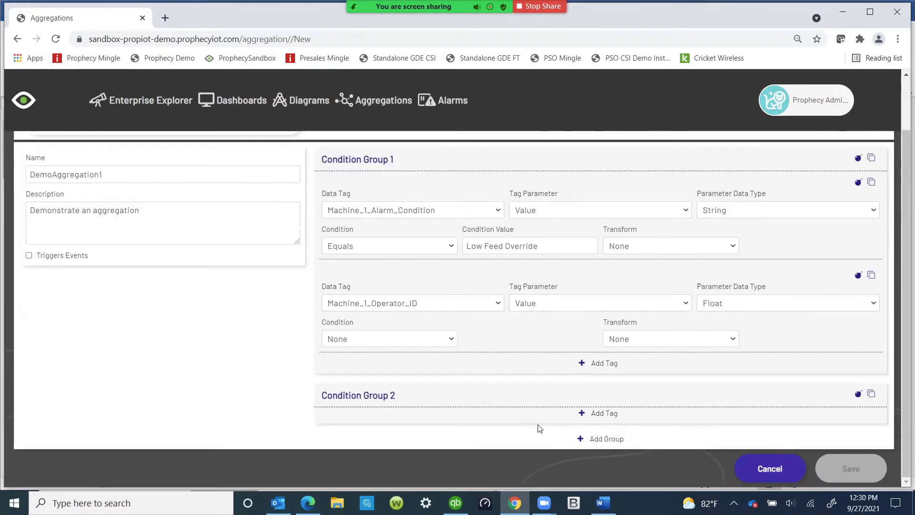
left_click(585, 414)
Step: Choose Machine_1_Alarm_Condition as the data tag in Condition Group 2
left_click(501, 450)
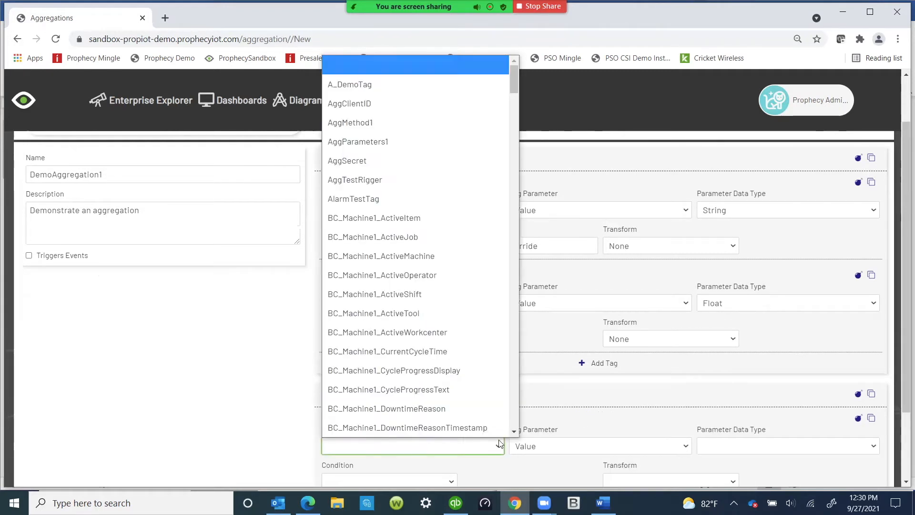
scroll(454, 353, "down", 10)
scroll(453, 356, "down", 10)
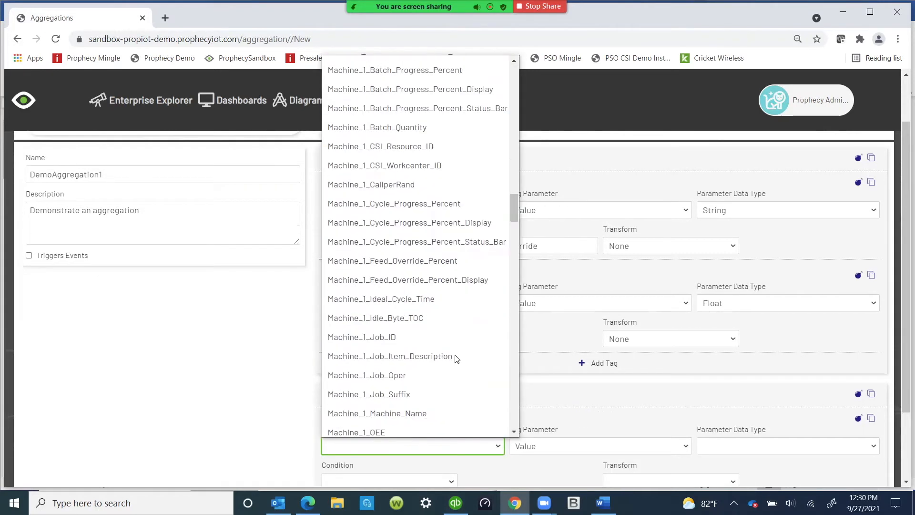
scroll(435, 203, "up", 5)
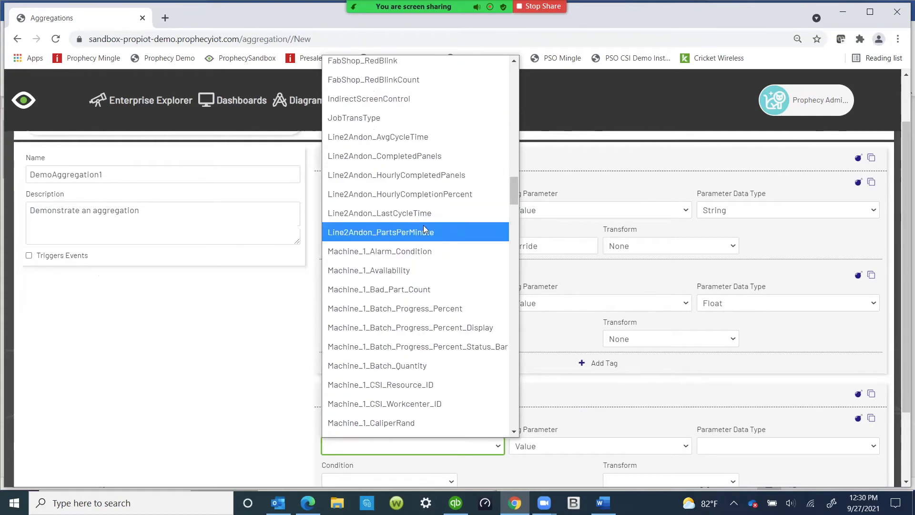
left_click(422, 251)
Step: Set the Condition Group 2 tag's parameter data type to String
scroll(747, 407, "down", 2)
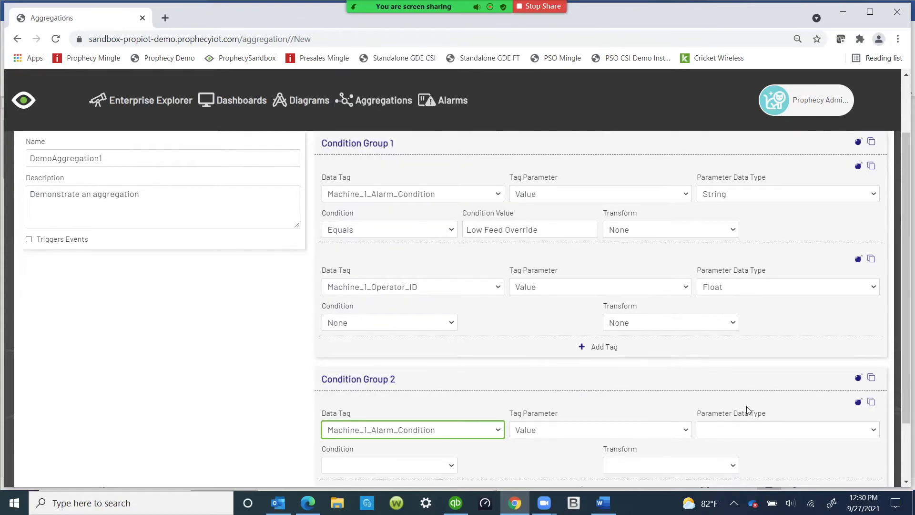
left_click(768, 357)
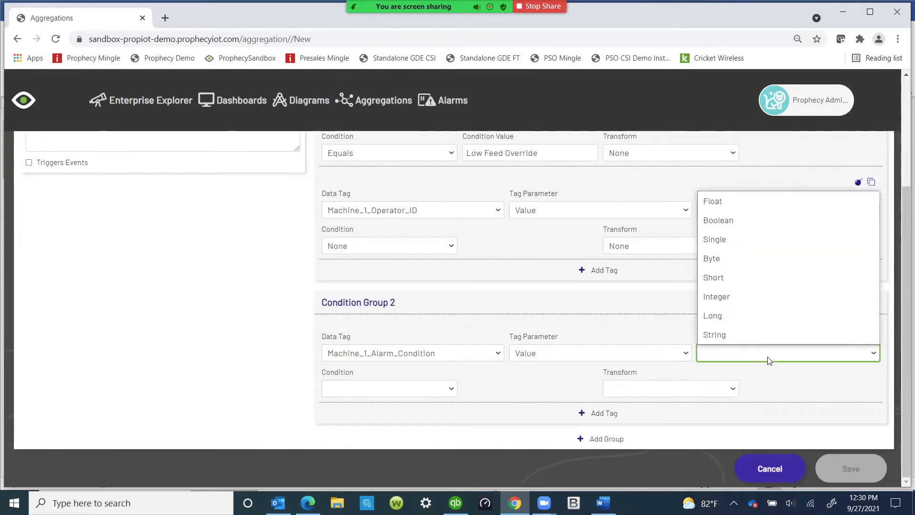
left_click(729, 335)
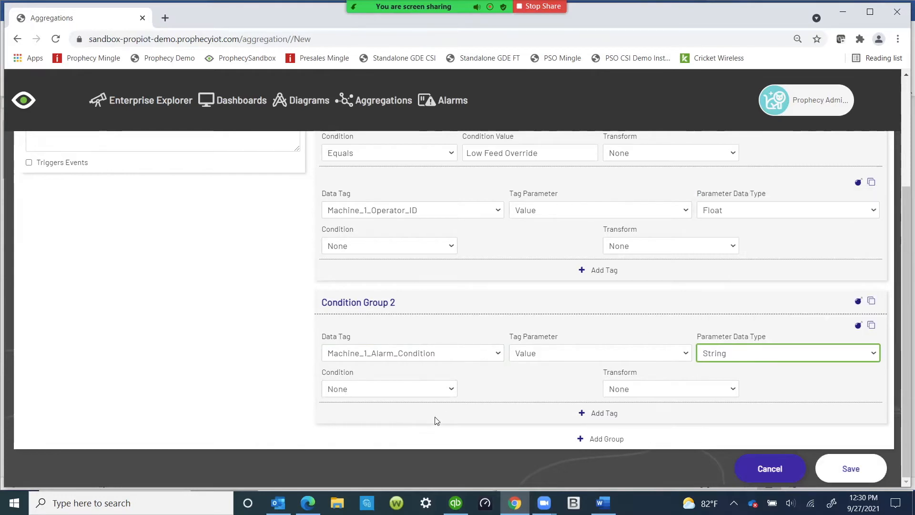
Step: Switch to Word and select the line "Coolant Pump Disabled *** High PSI ***"
left_click(603, 503)
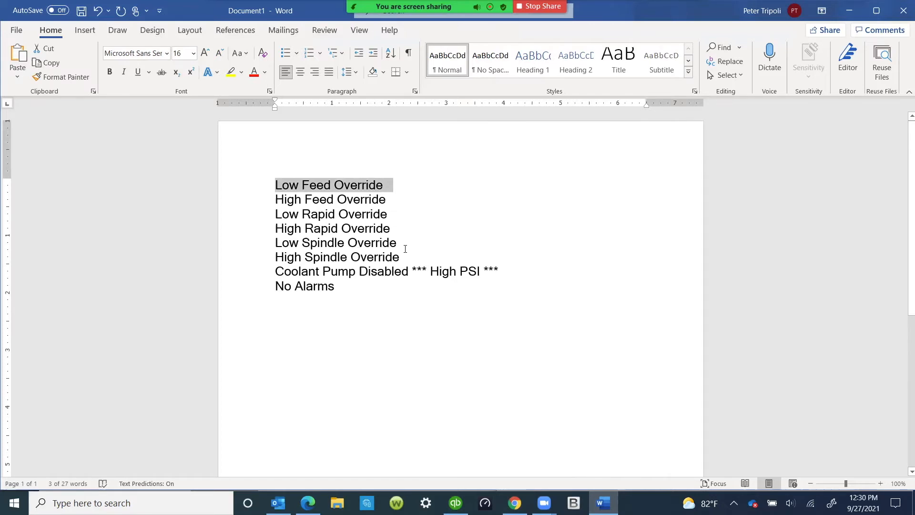
left_click_drag(496, 272, 300, 278)
key("ctrl+c")
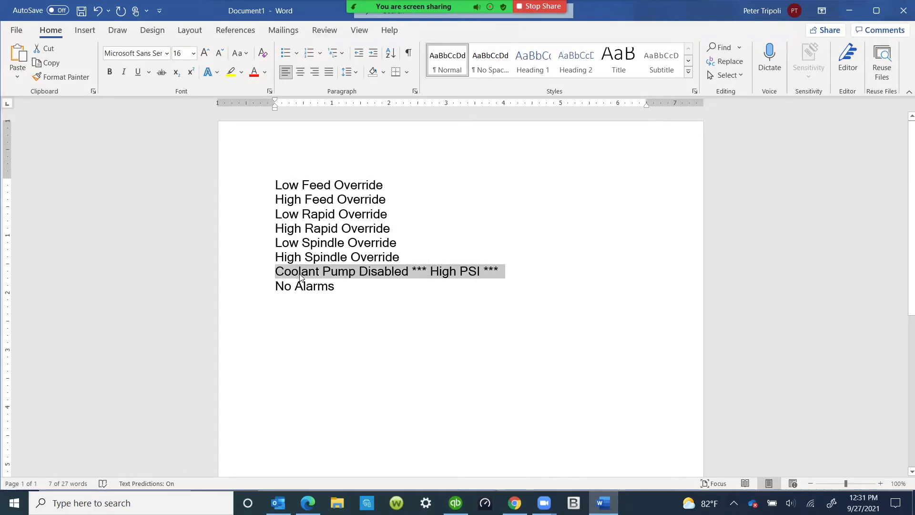
Step: Return to the browser and set Condition Group 2's alarm tag condition to Equals with the pasted value Coolant Pump Disabled *** High PSI ***
left_click(515, 503)
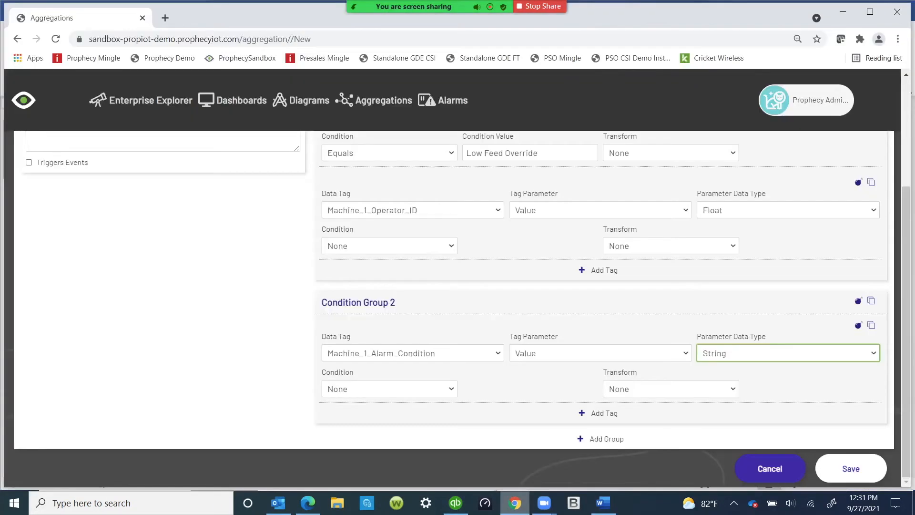
left_click(450, 389)
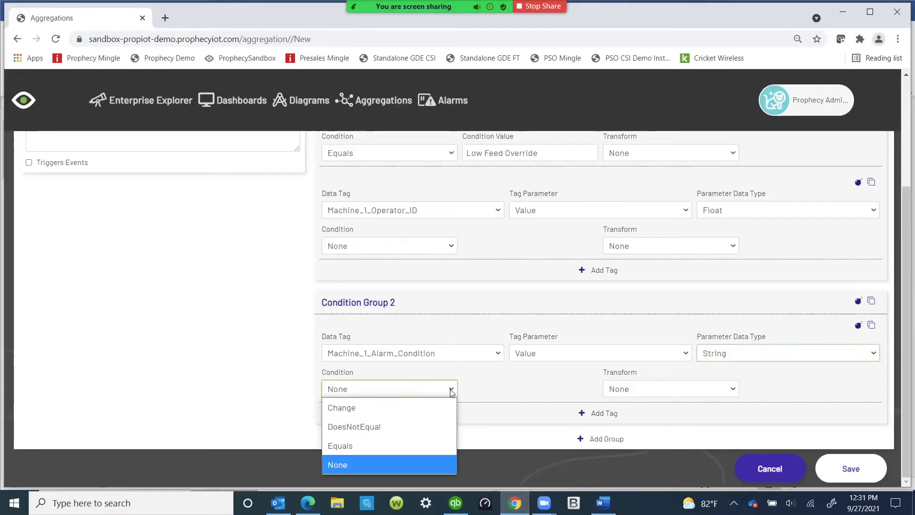
left_click(347, 447)
left_click(479, 389)
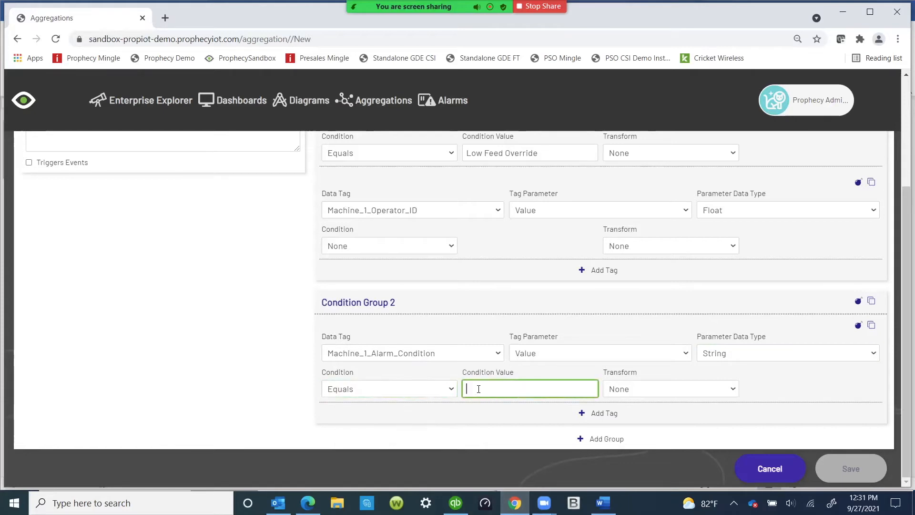
key("ctrl+v")
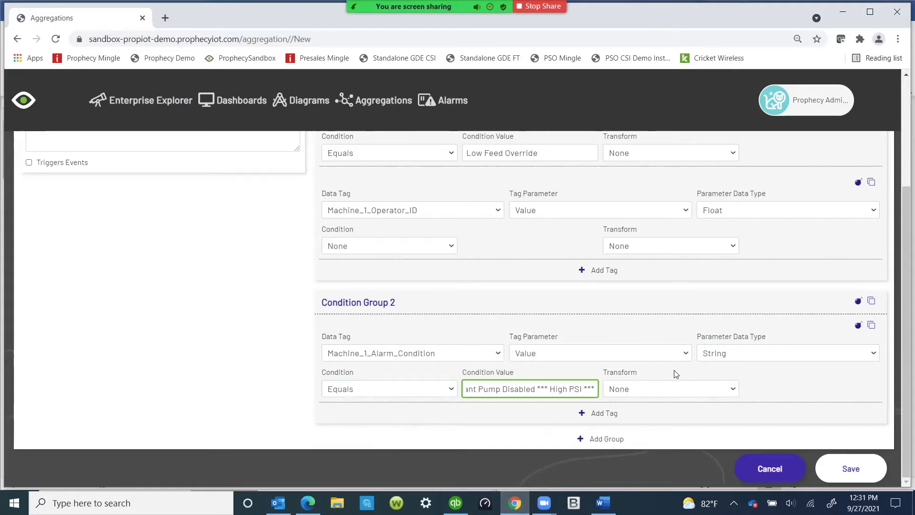
Step: Add a second tag to Condition Group 2 using Machine_1_Operator_ID with parameter data type Float
left_click(582, 415)
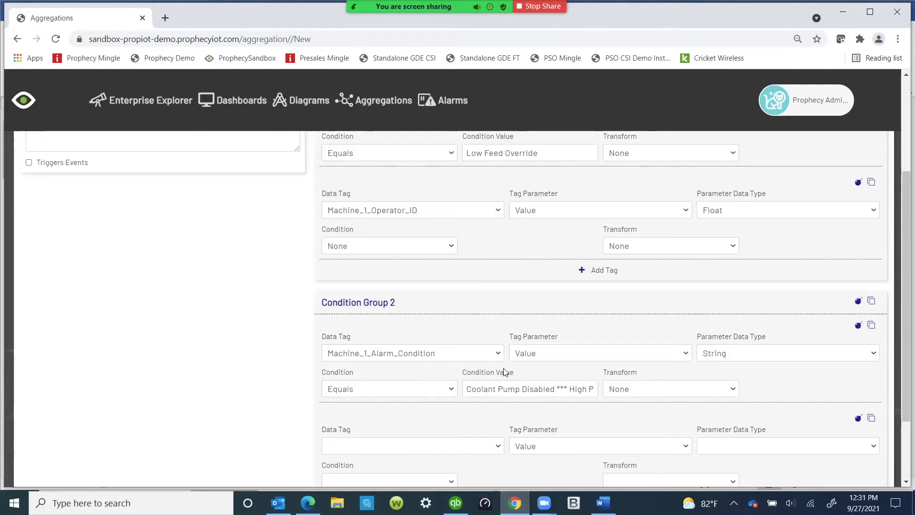
scroll(539, 368, "down", 2)
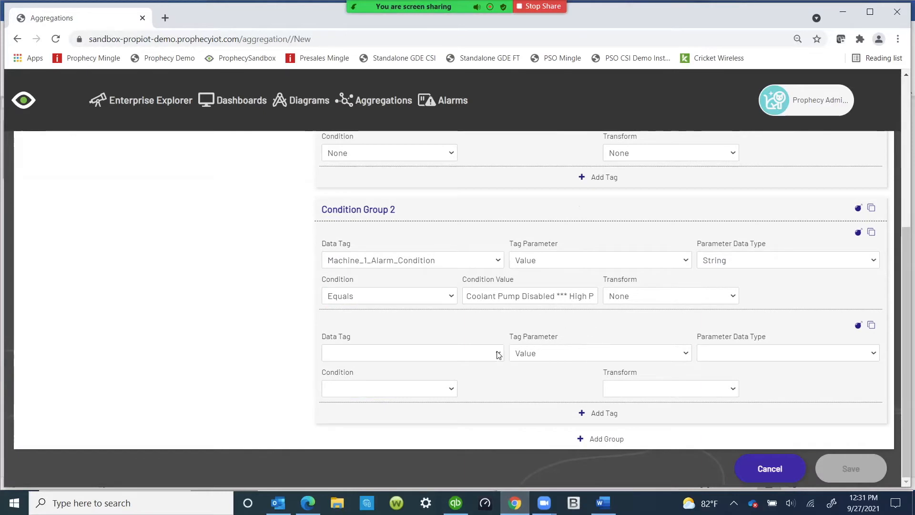
left_click(497, 352)
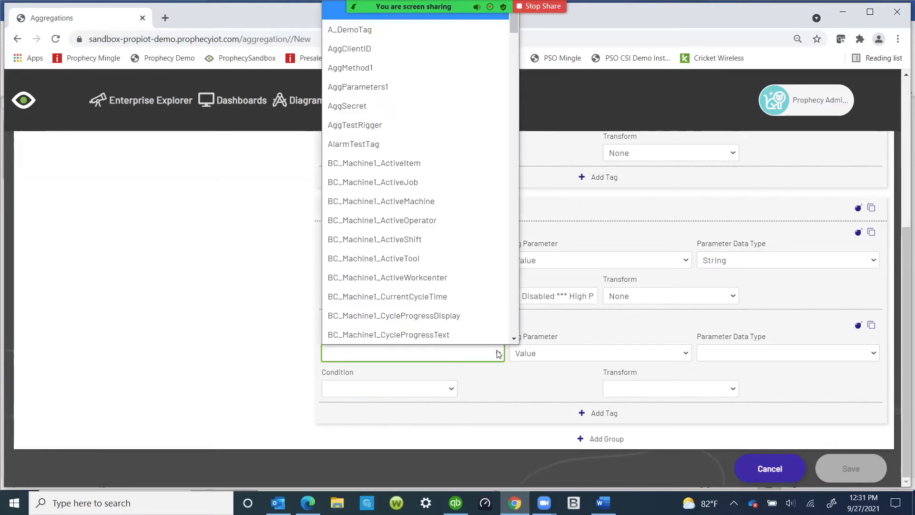
scroll(475, 307, "down", 6)
scroll(472, 307, "down", 10)
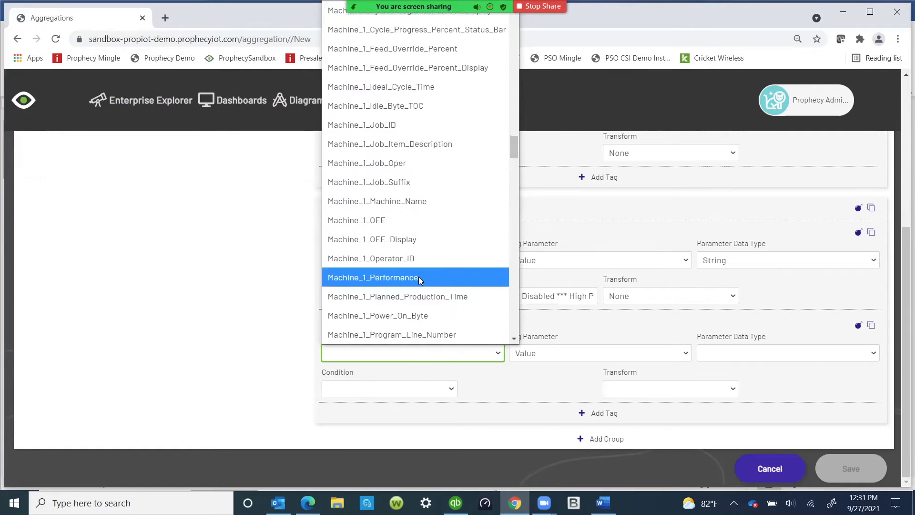
left_click(424, 259)
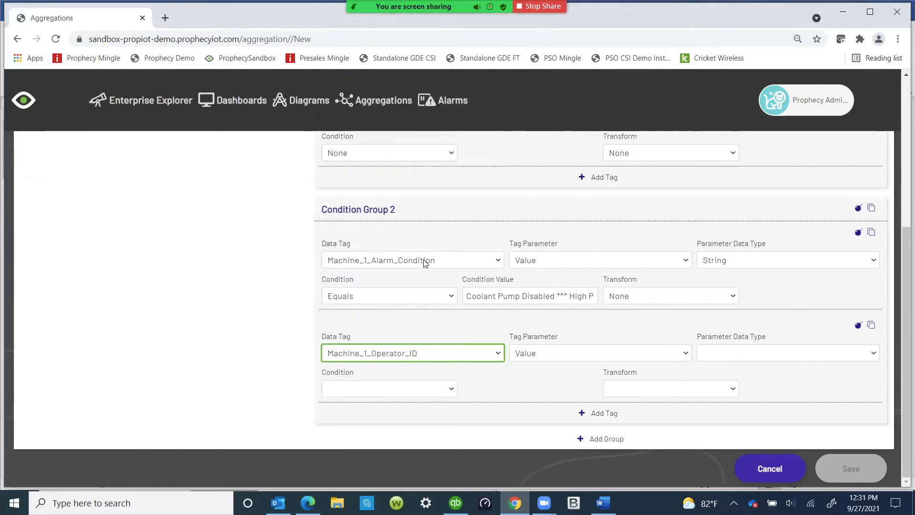
left_click(773, 356)
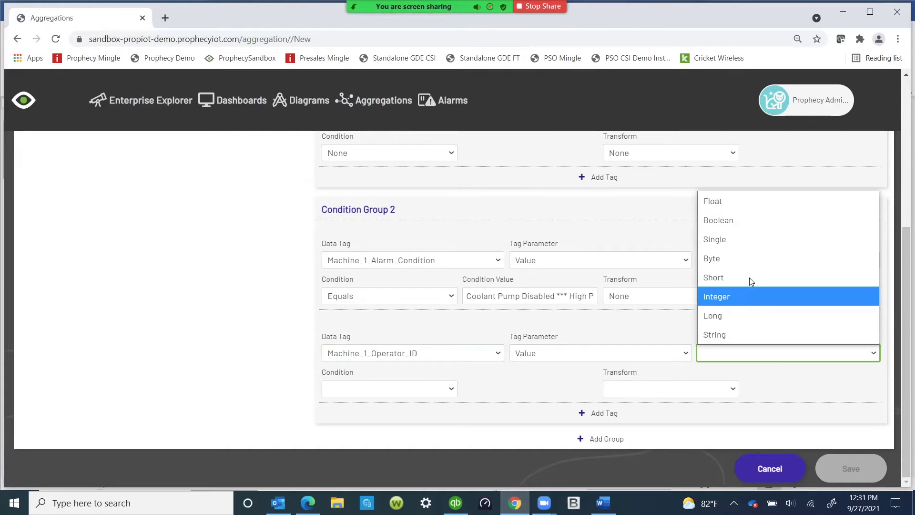
left_click(742, 203)
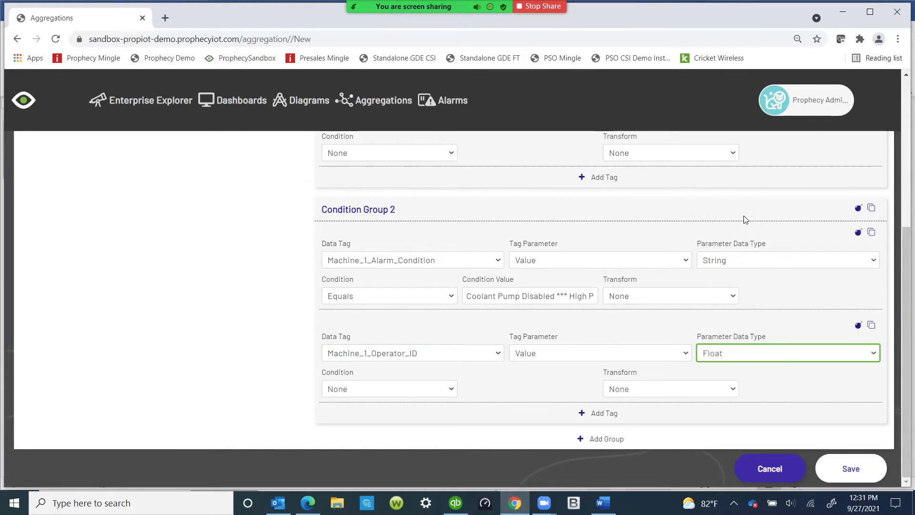
Step: Add a third tag to Condition Group 2 using Machine_1_Job_ID with parameter data type String
left_click(586, 413)
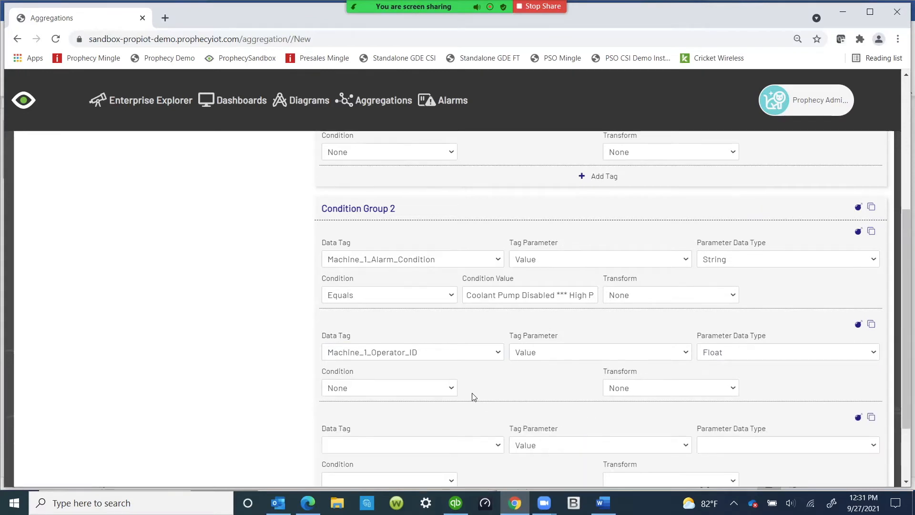
scroll(501, 364, "down", 2)
left_click(499, 358)
scroll(430, 295, "down", 10)
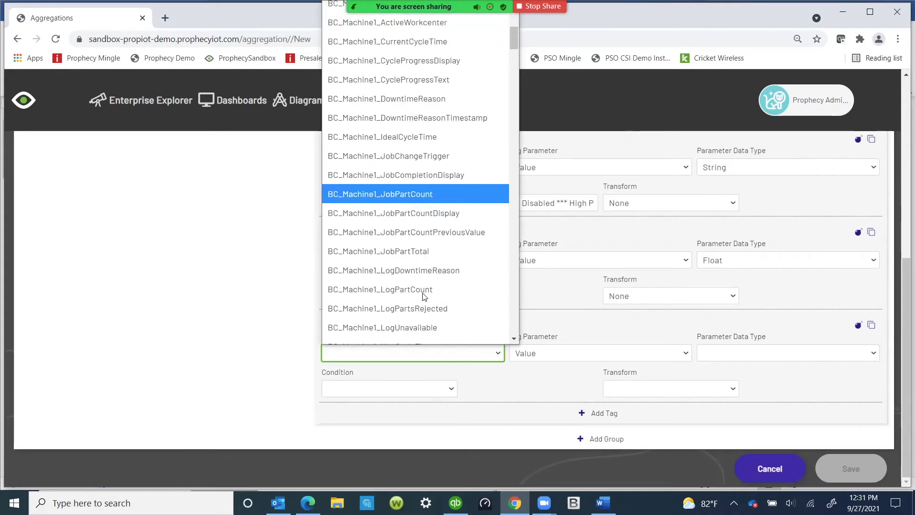
scroll(426, 291, "down", 10)
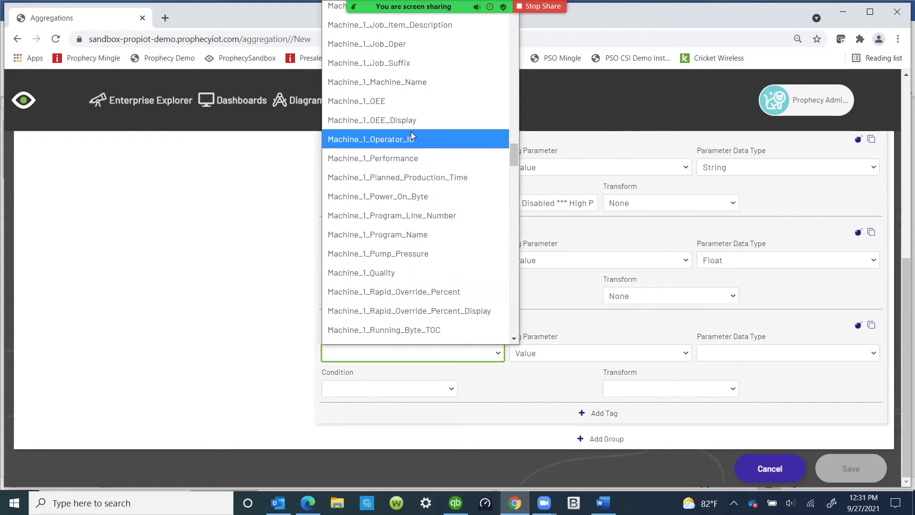
scroll(427, 60, "up", 3)
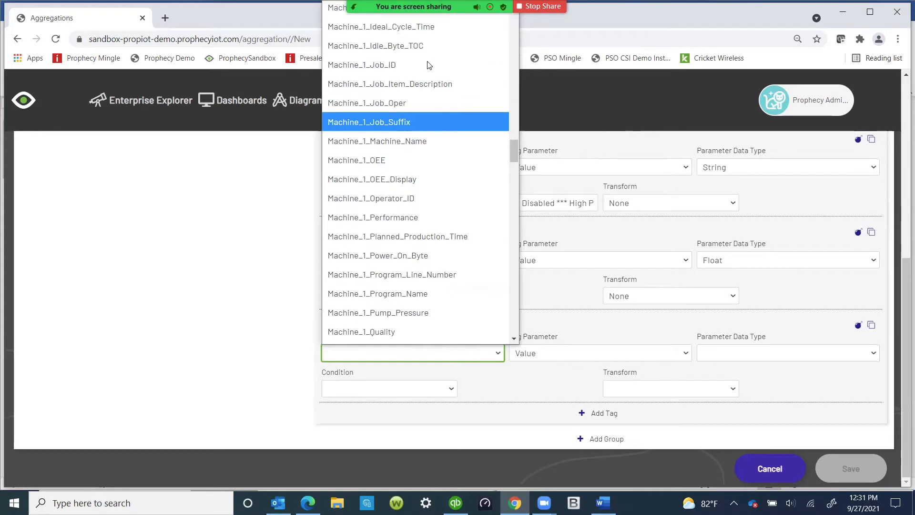
left_click(416, 125)
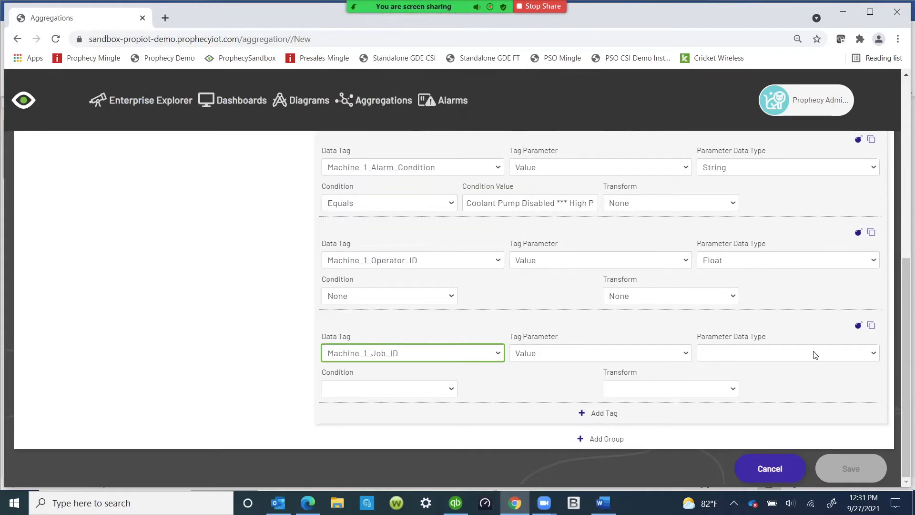
left_click(801, 354)
left_click(772, 335)
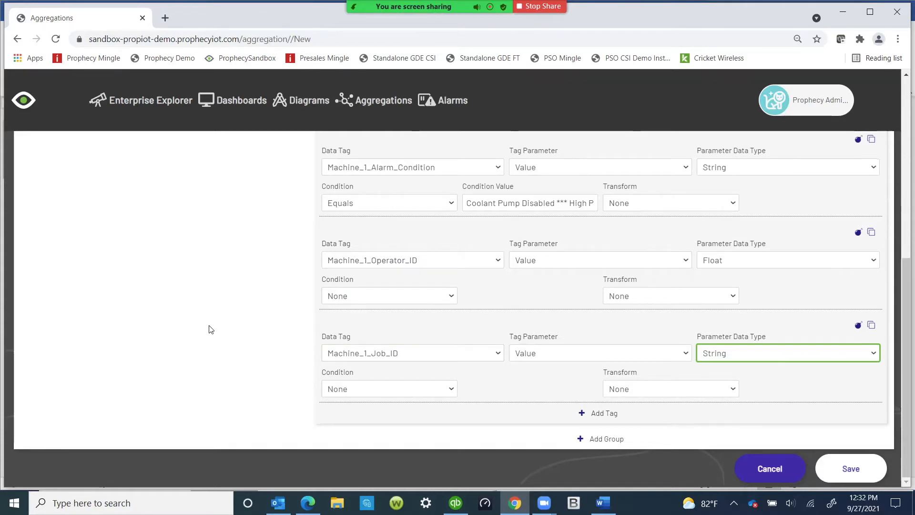
Step: Review both condition groups and delete Condition Group 2
scroll(209, 329, "up", 5)
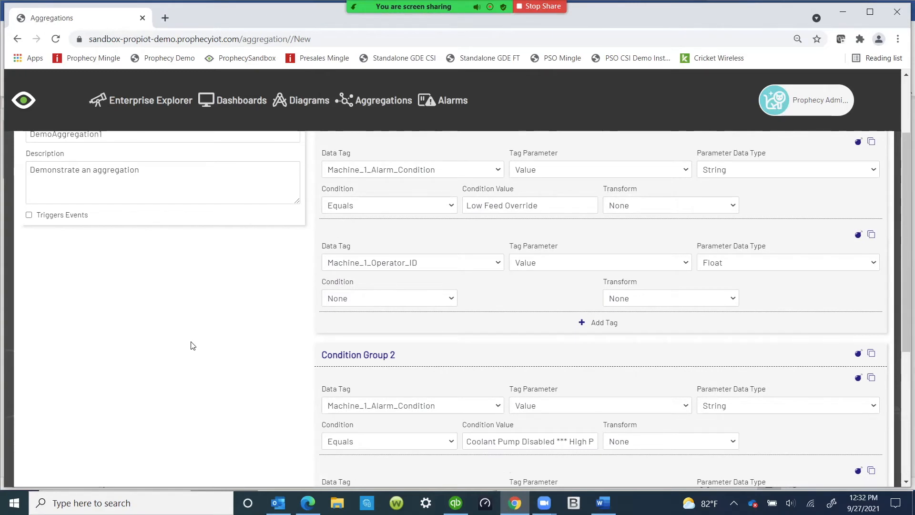
scroll(214, 366, "up", 1)
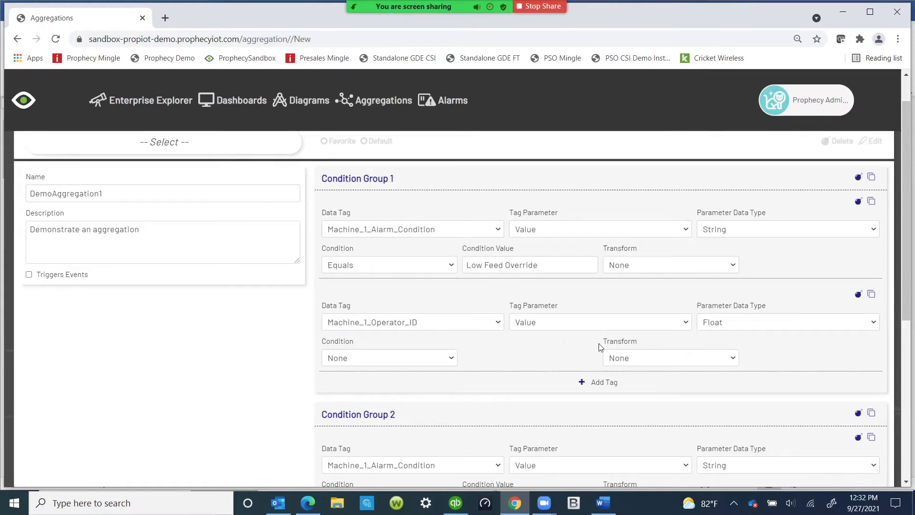
scroll(405, 329, "down", 4)
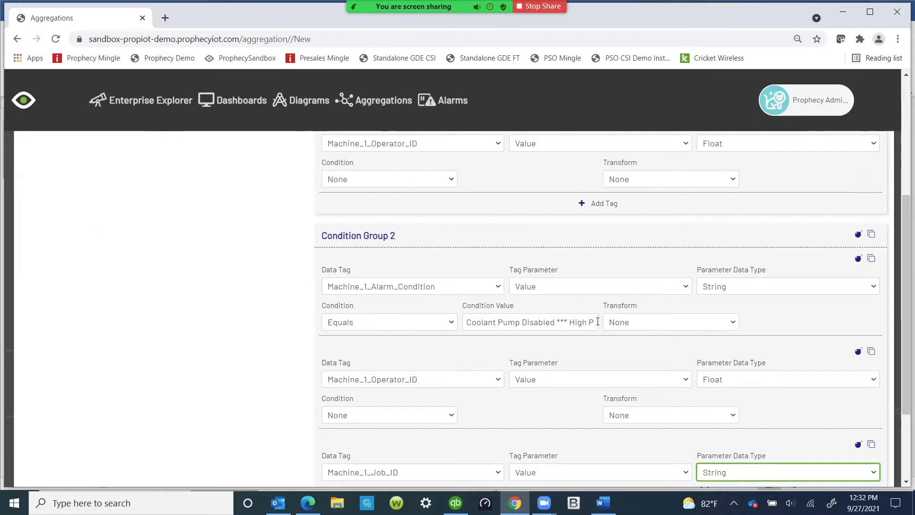
scroll(429, 314, "down", 1)
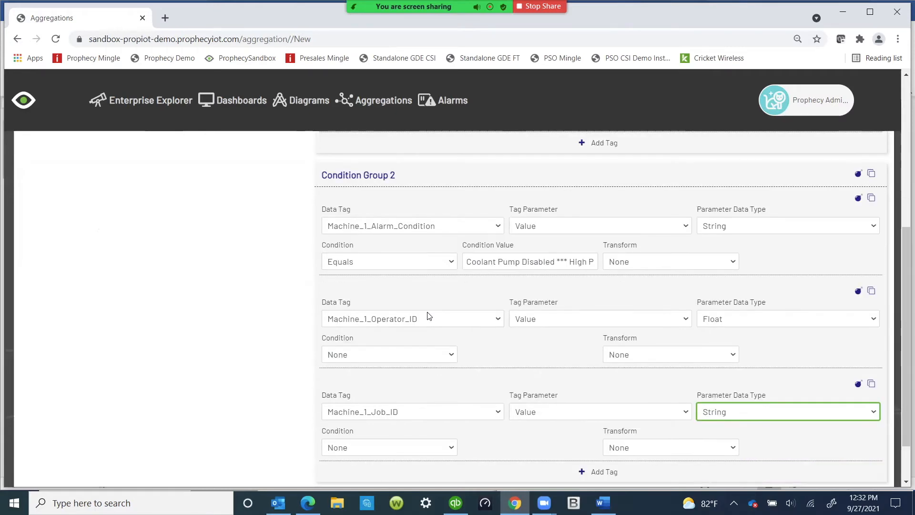
scroll(432, 314, "up", 4)
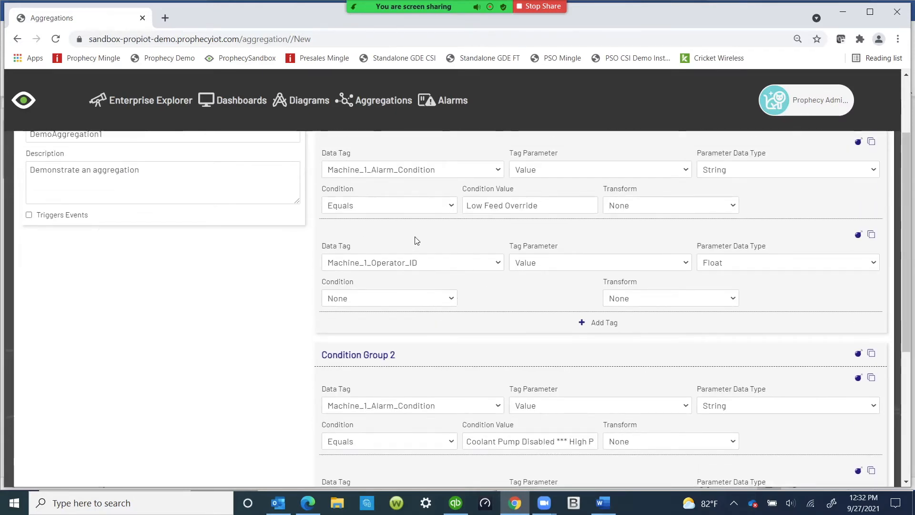
scroll(444, 274, "down", 3)
scroll(446, 277, "down", 3)
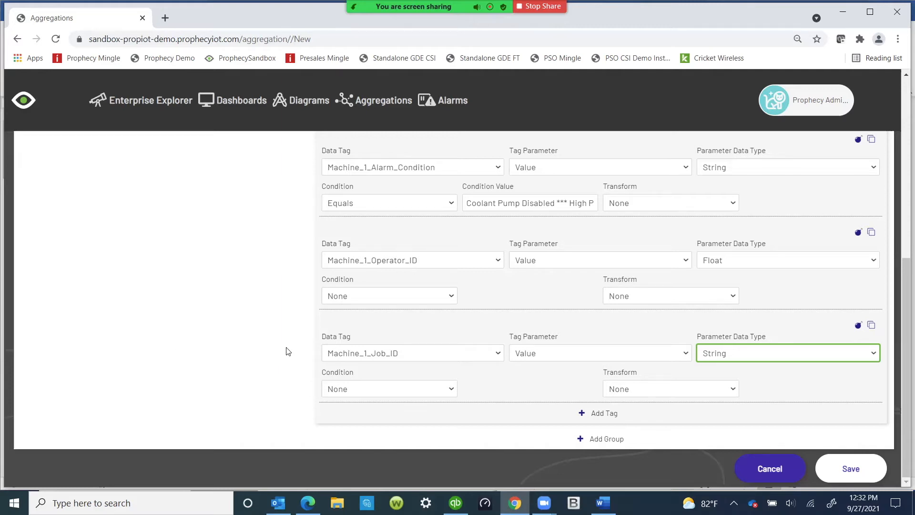
scroll(286, 352, "up", 4)
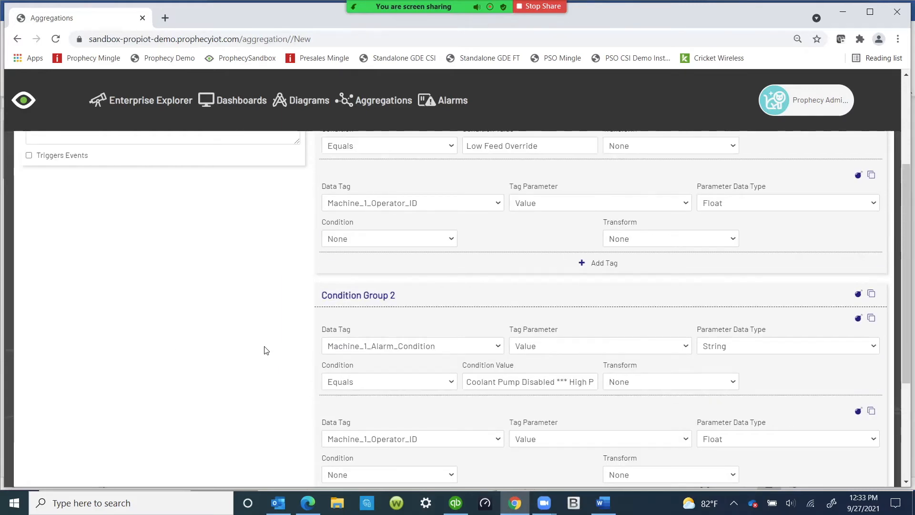
scroll(260, 343, "down", 4)
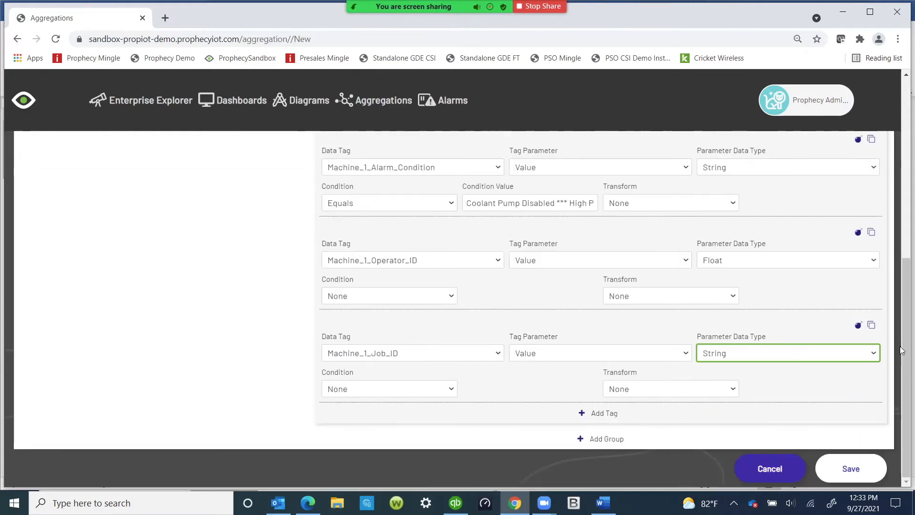
scroll(854, 298, "up", 3)
left_click(858, 235)
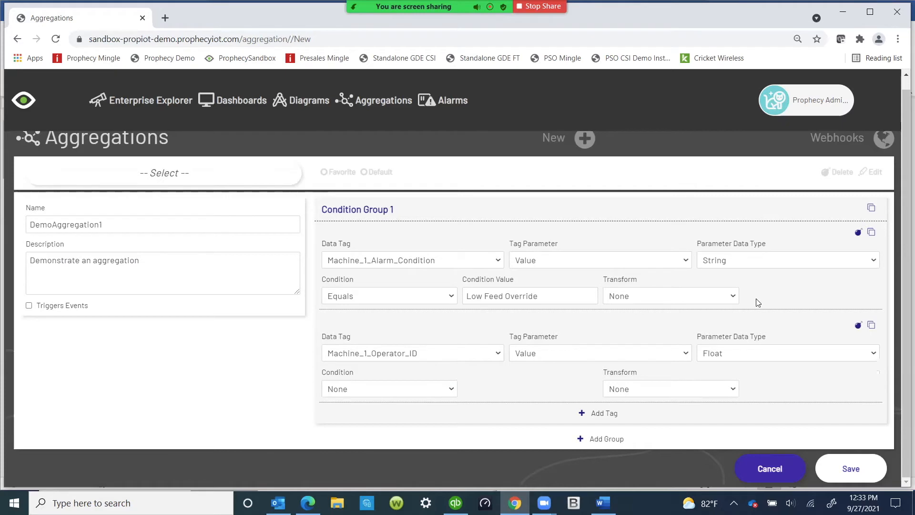
Step: Set Condition Group 1's alarm tag condition to DoesNotEqual with the value No Alarms
left_click(452, 297)
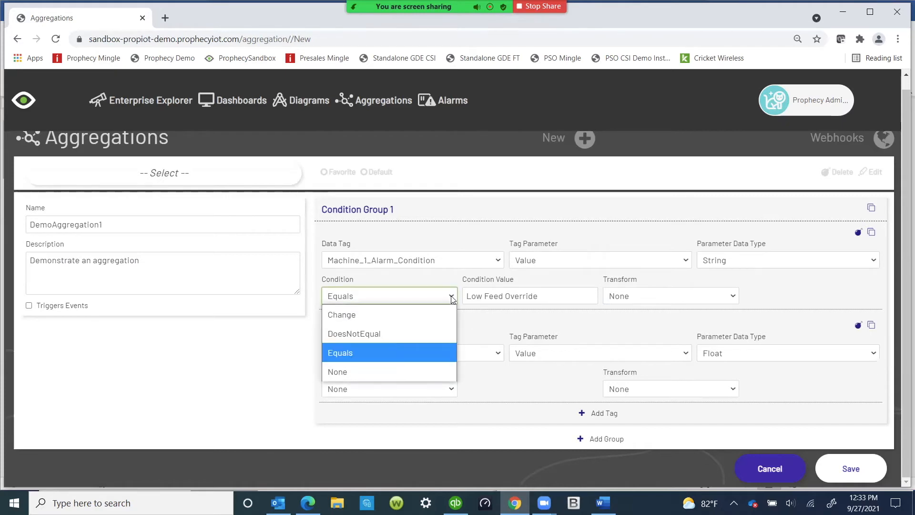
left_click(377, 334)
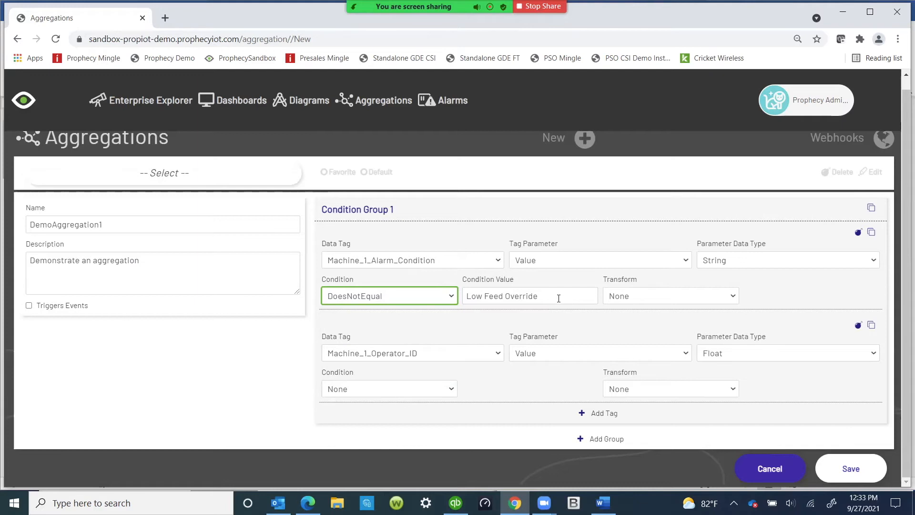
left_click_drag(481, 292, 424, 298)
type("N")
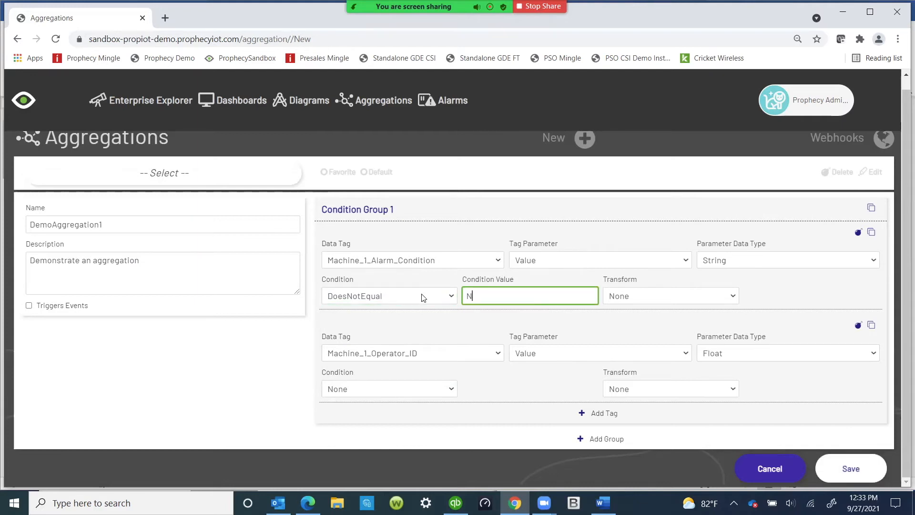
type("o Alarms")
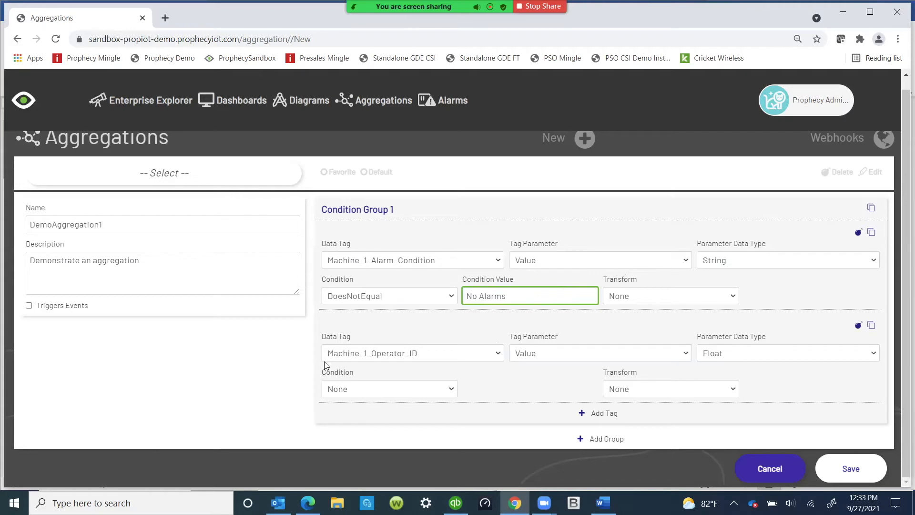
Step: Add a third tag to Condition Group 1 using Machine_1_Job_ID with parameter data type String
left_click(582, 415)
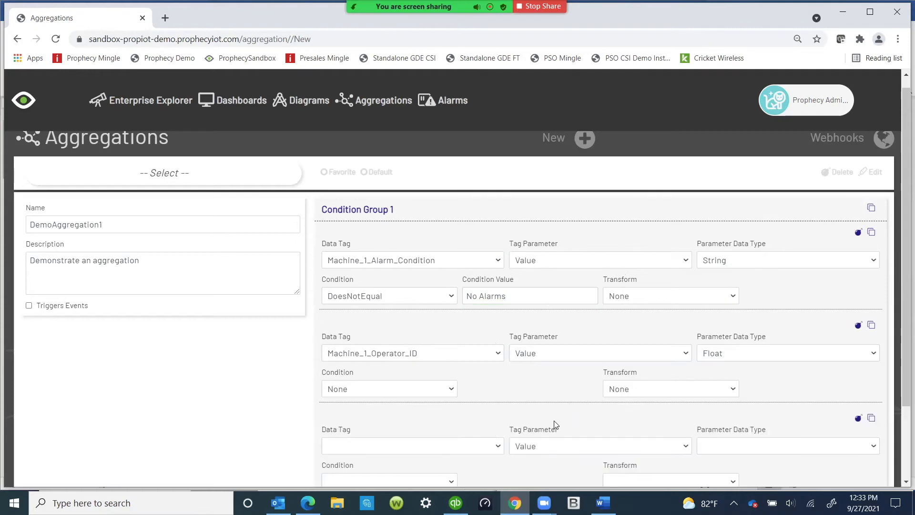
scroll(553, 418, "down", 2)
left_click(499, 354)
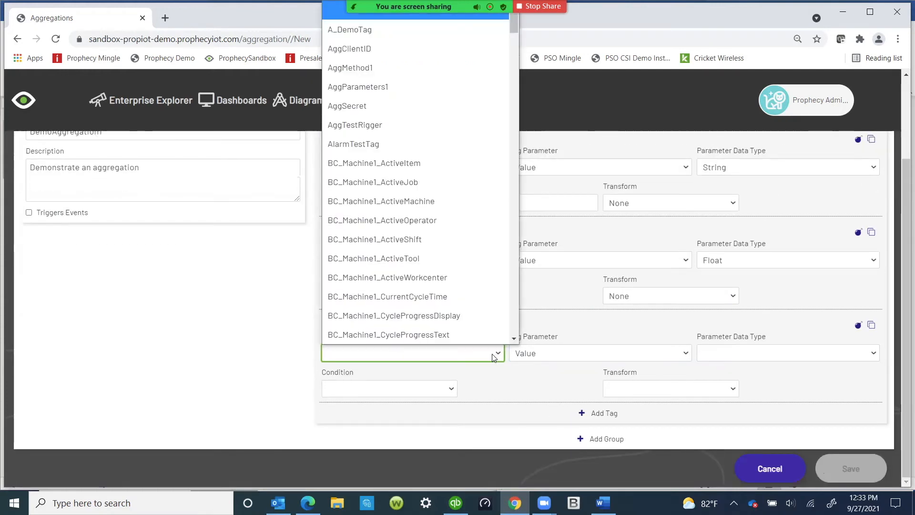
scroll(376, 281, "down", 10)
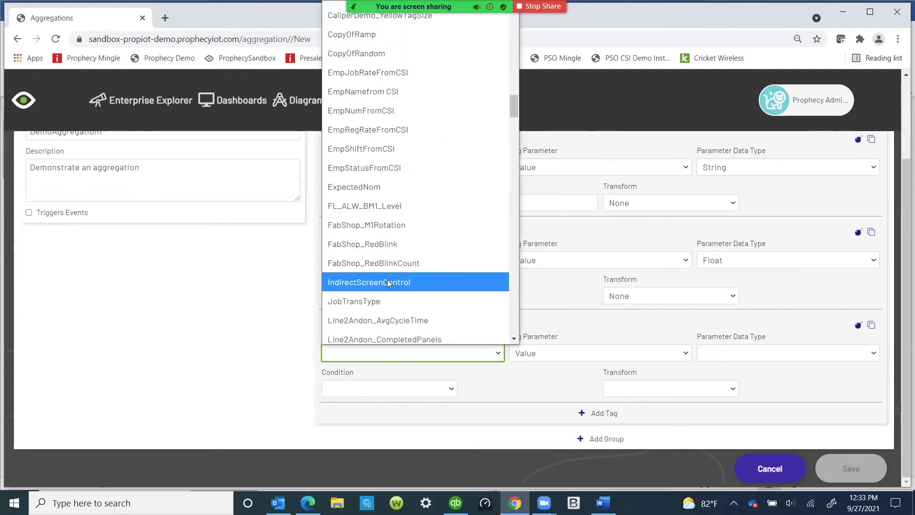
scroll(387, 282, "down", 5)
left_click(388, 283)
left_click(729, 354)
left_click(730, 340)
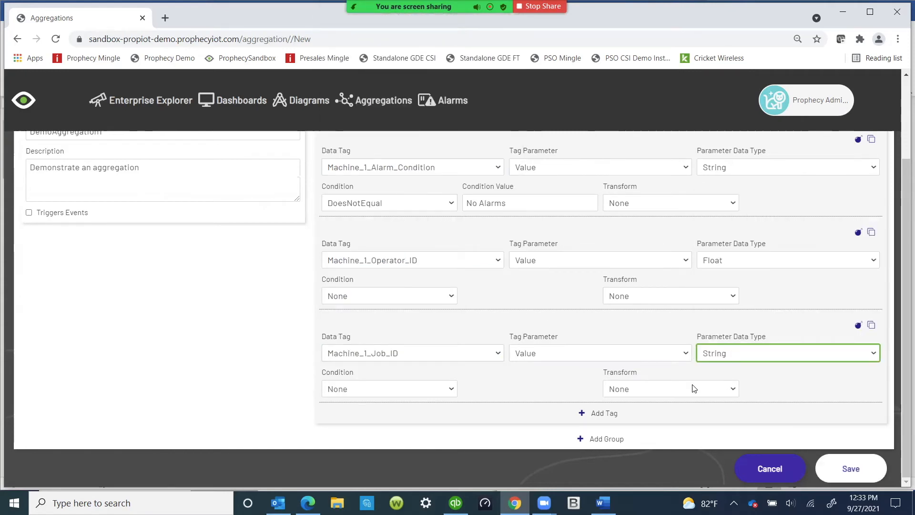
Step: Add a fourth tag to Condition Group 1 using Machine_1_Machine_Name with parameter data type String
left_click(584, 414)
scroll(496, 381, "down", 2)
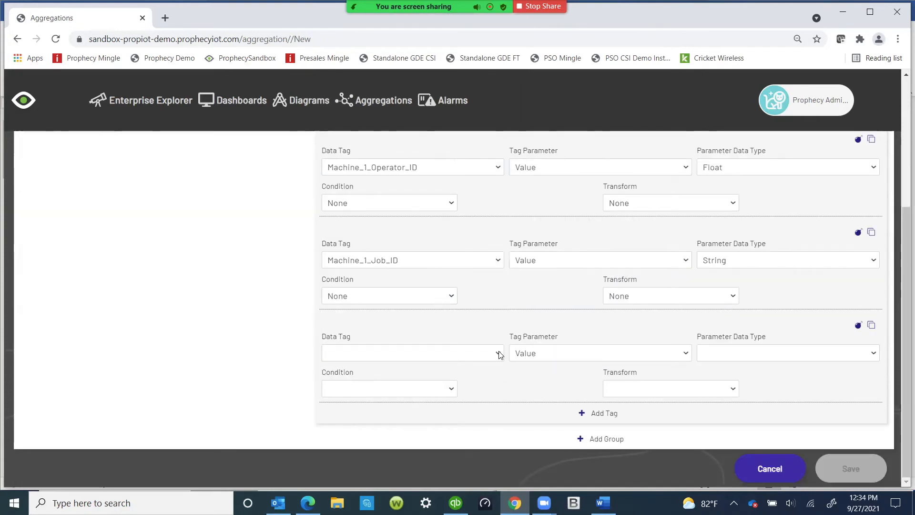
left_click(498, 353)
scroll(418, 265, "down", 5)
scroll(418, 270, "down", 10)
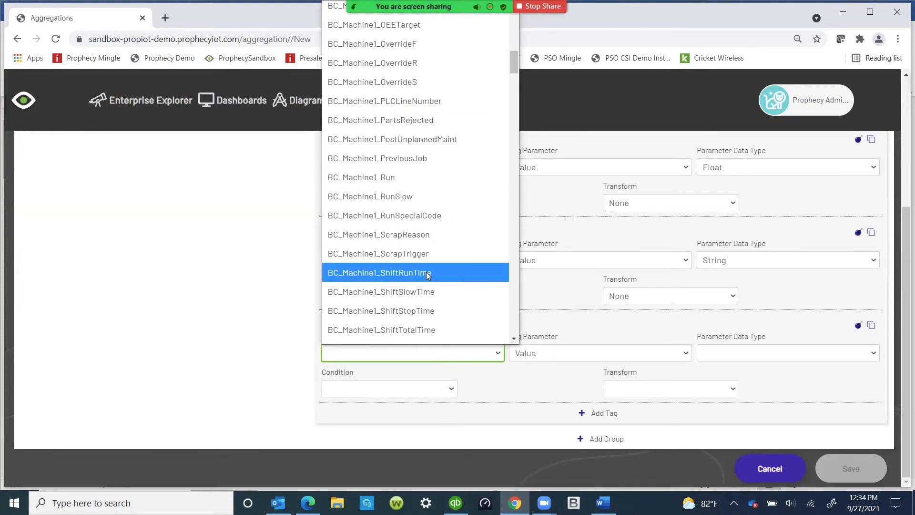
scroll(413, 270, "down", 7)
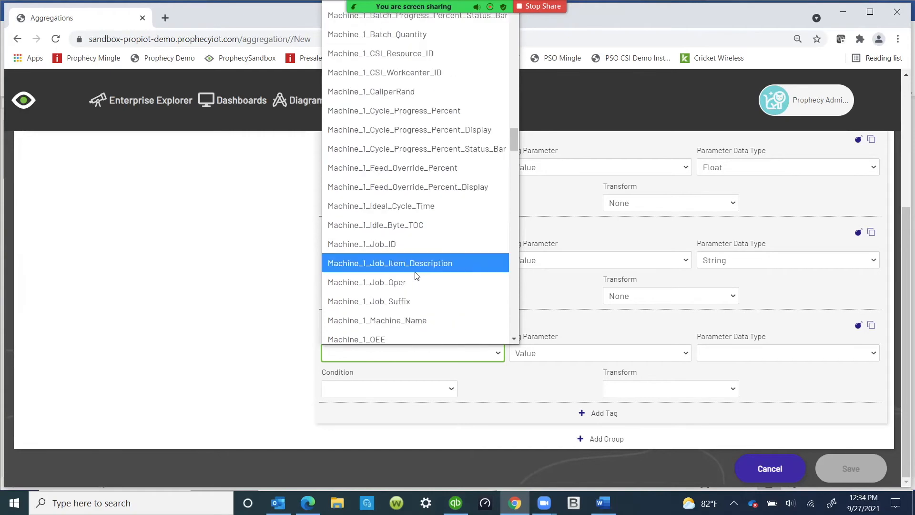
scroll(421, 265, "down", 3)
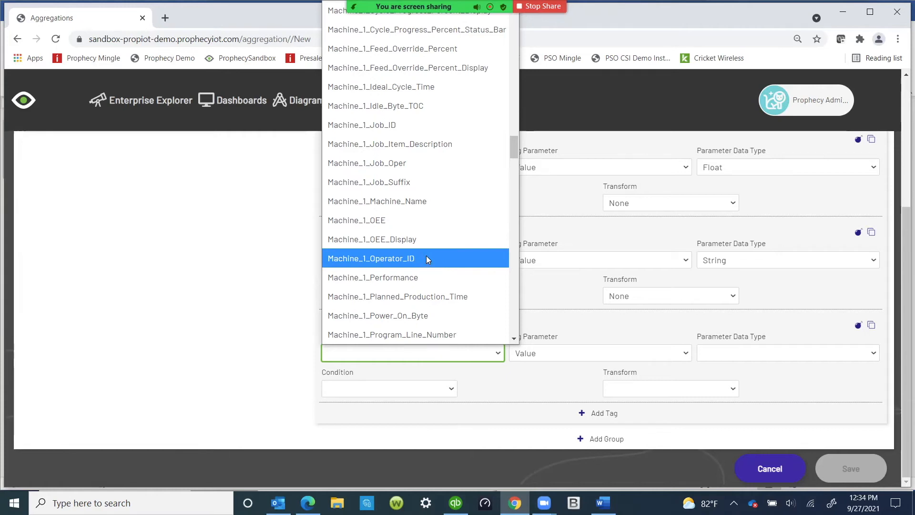
left_click(440, 202)
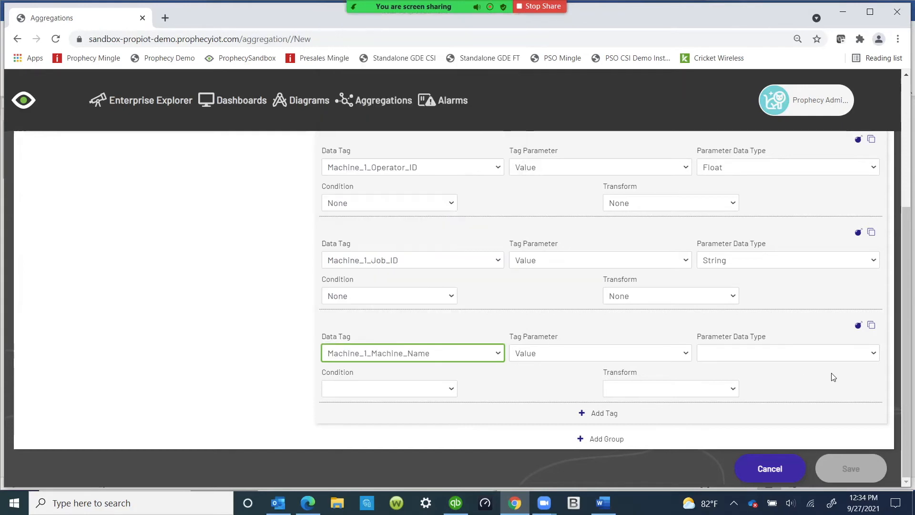
left_click(728, 352)
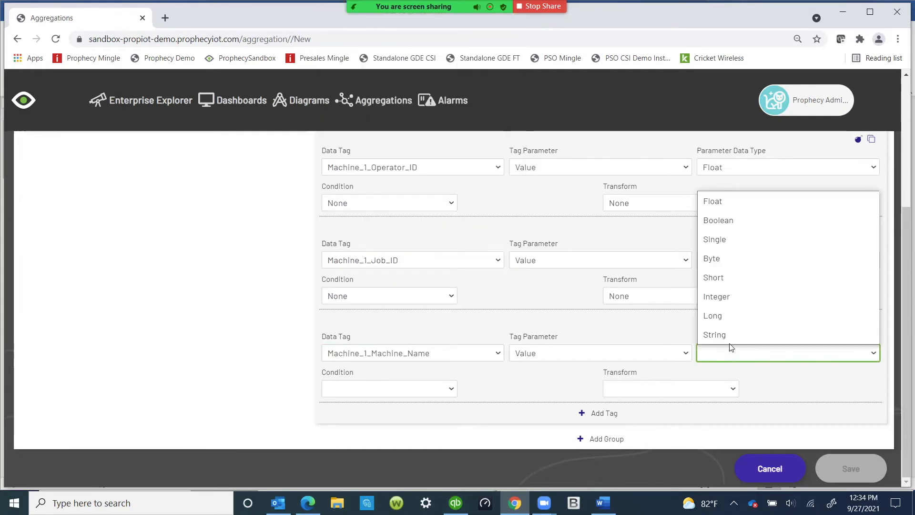
left_click(729, 335)
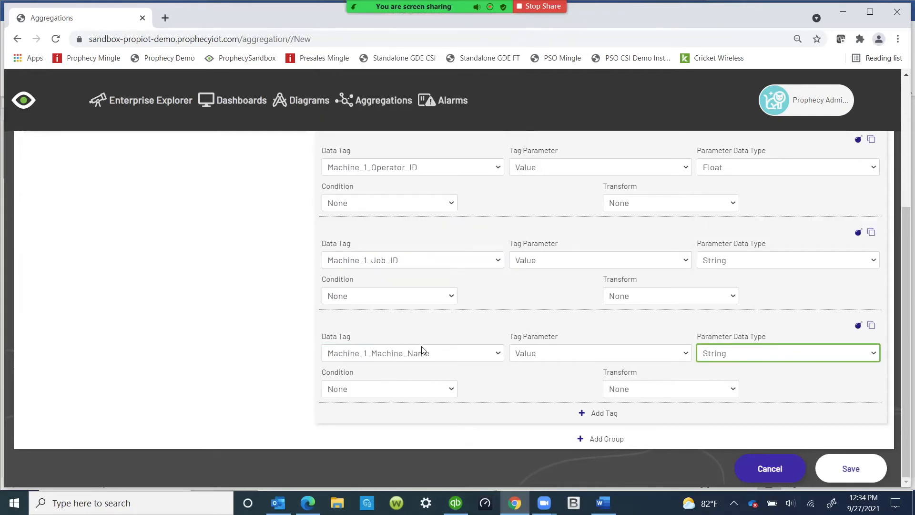
Step: Review all four tags configured in Condition Group 1 of the aggregation
scroll(486, 355, "up", 3)
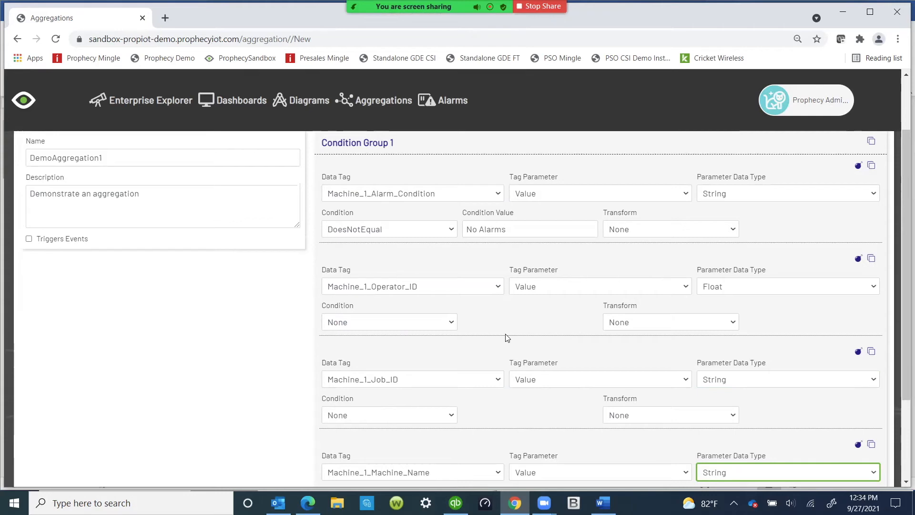
scroll(515, 348, "down", 1)
scroll(515, 348, "up", 2)
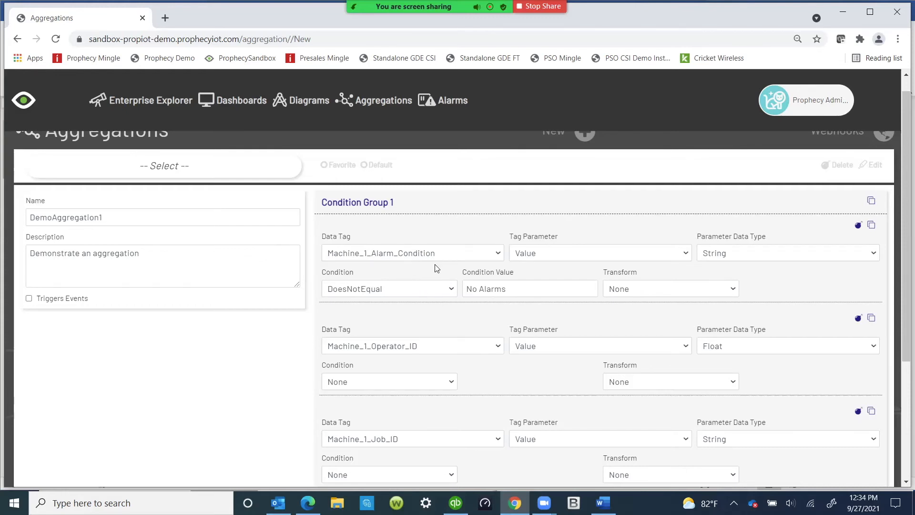
scroll(449, 271, "down", 1)
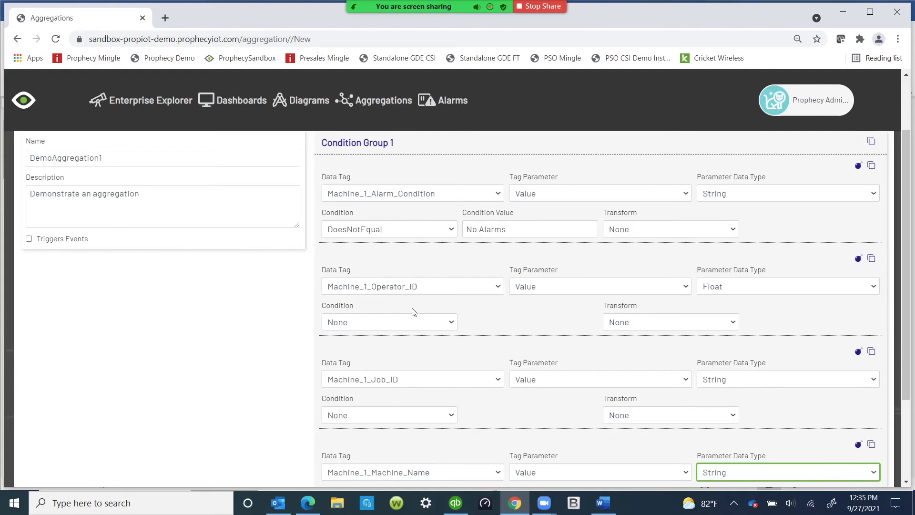
scroll(422, 299, "down", 2)
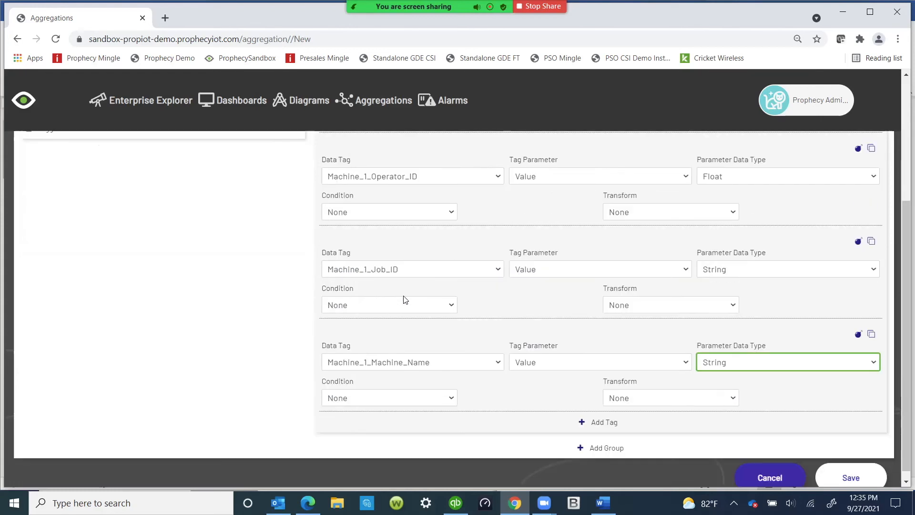
scroll(458, 337, "up", 3)
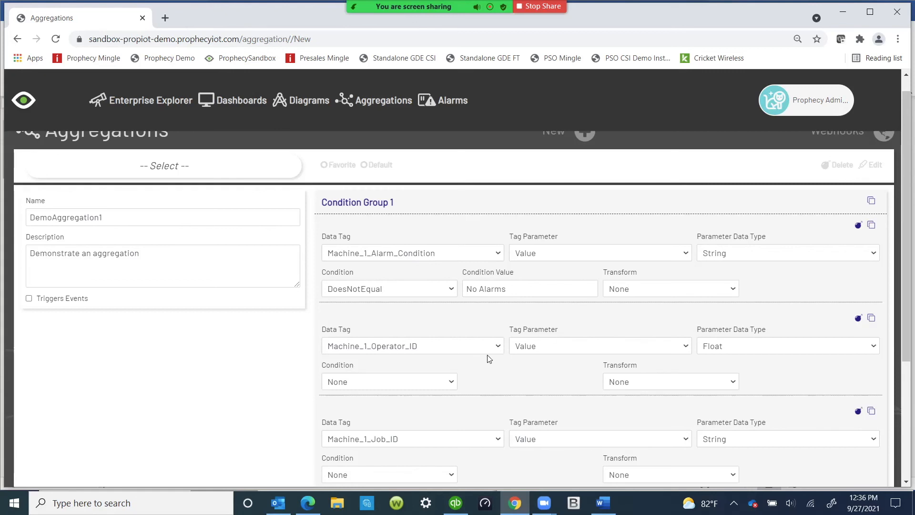
scroll(533, 357, "up", 1)
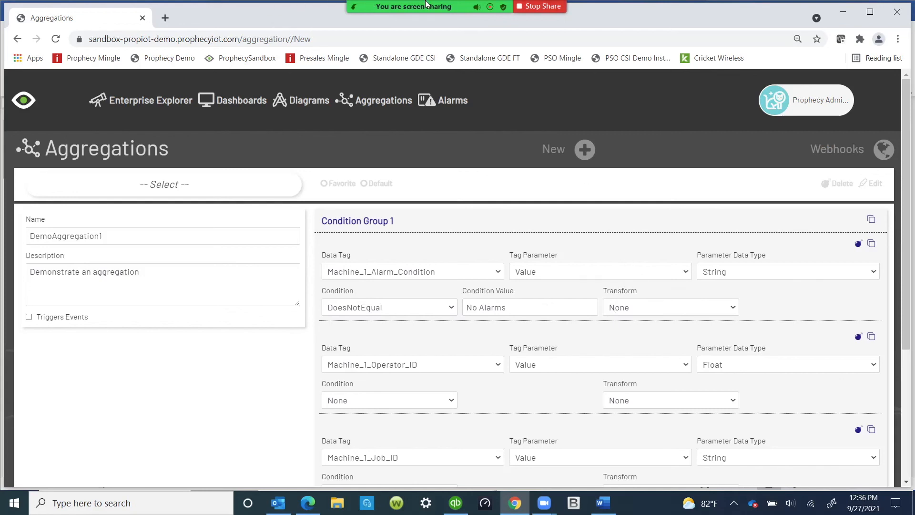
mouse_move(568, 6)
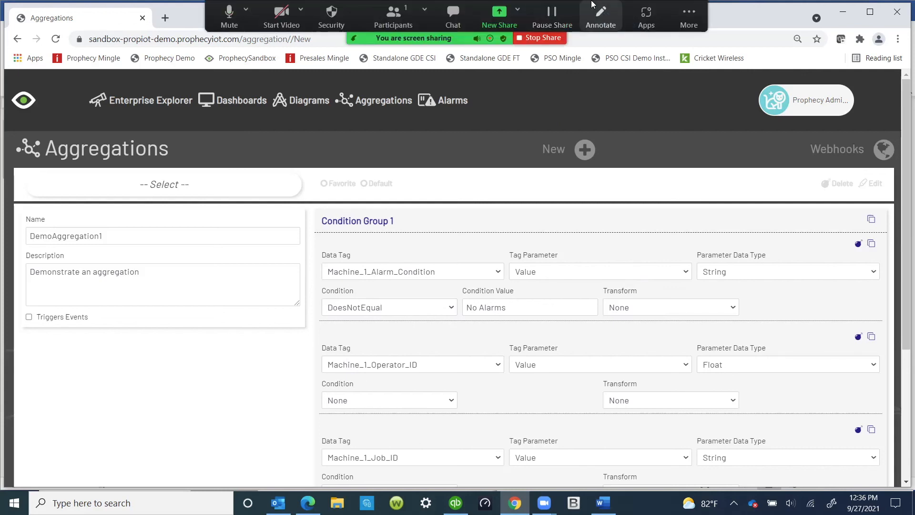